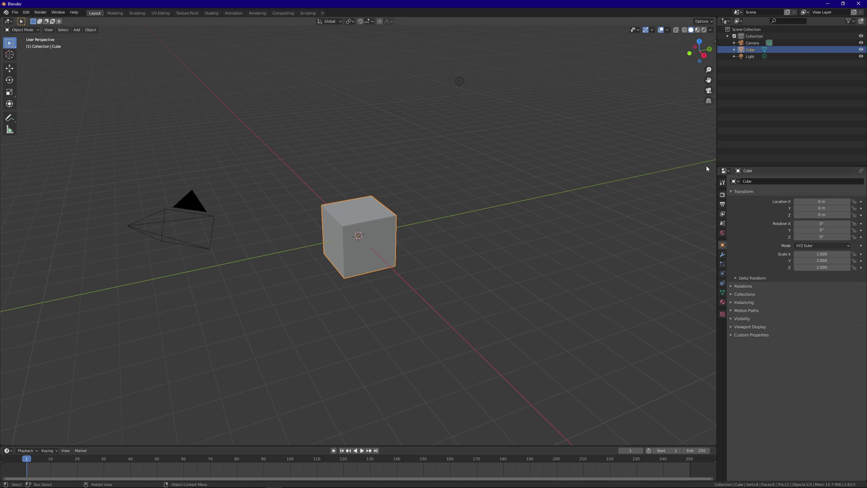
Delete the Camera and the Light from the Outliner, leaving only the cube
left_click(750, 43)
right_click(746, 43)
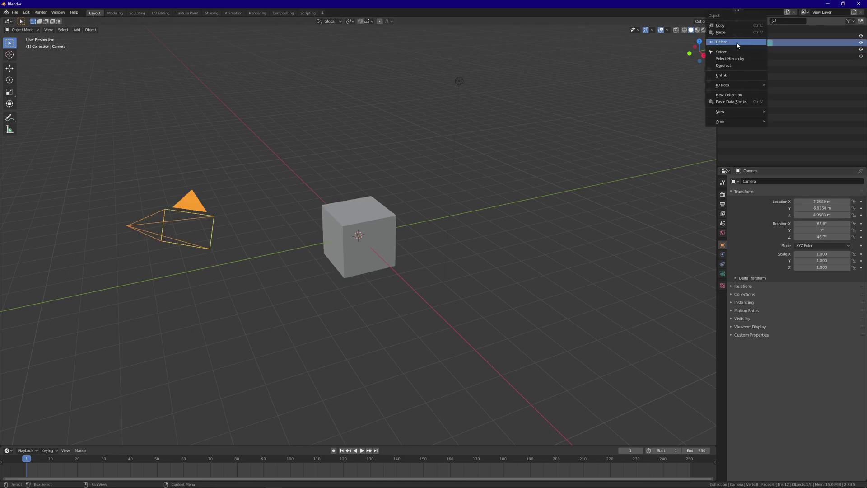
left_click(740, 42)
left_click(734, 49)
right_click(734, 49)
left_click(733, 51)
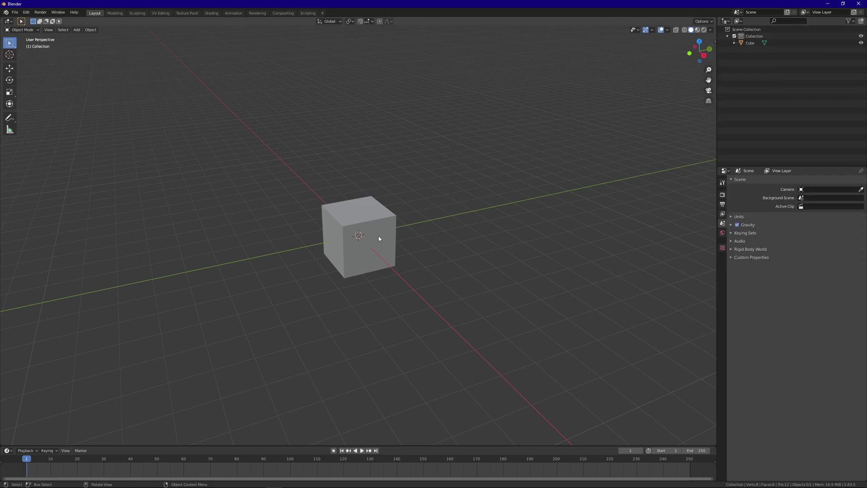
left_click(26, 12)
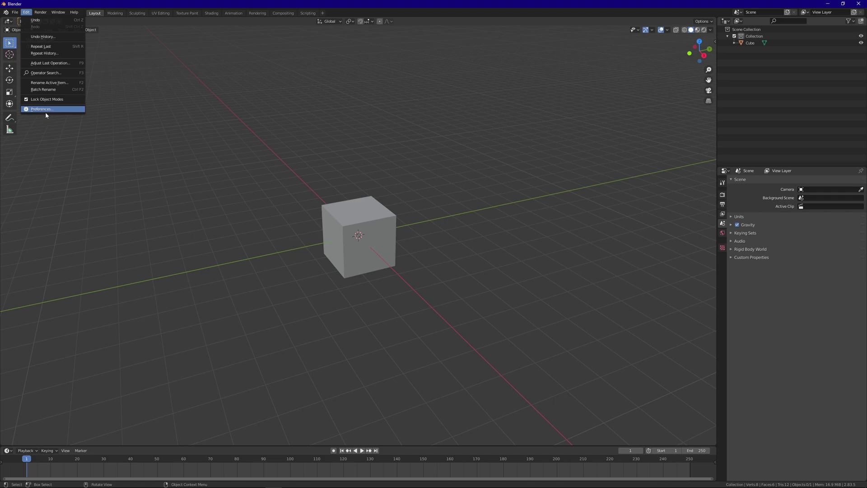
Search the add-ons for 'cell f', confirm Object: Cell Fracture is enabled, and close Preferences
left_click(46, 109)
left_click_drag(109, 32, 341, 82)
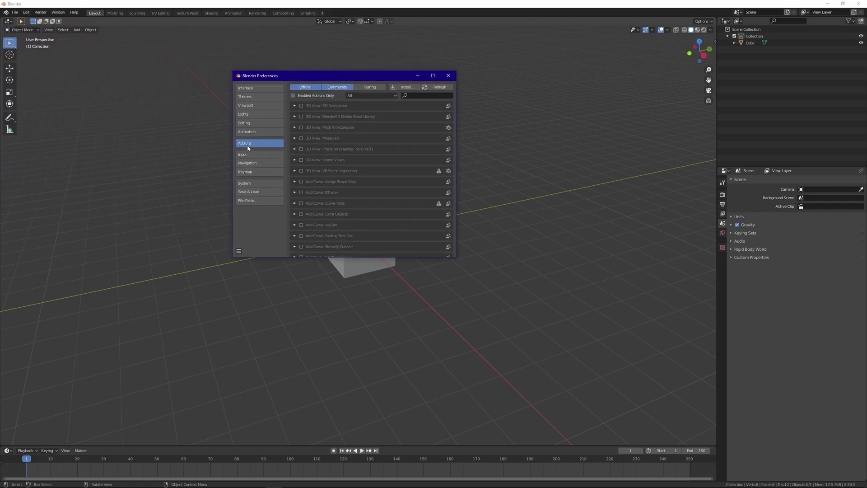
left_click(418, 94)
type("cell fra")
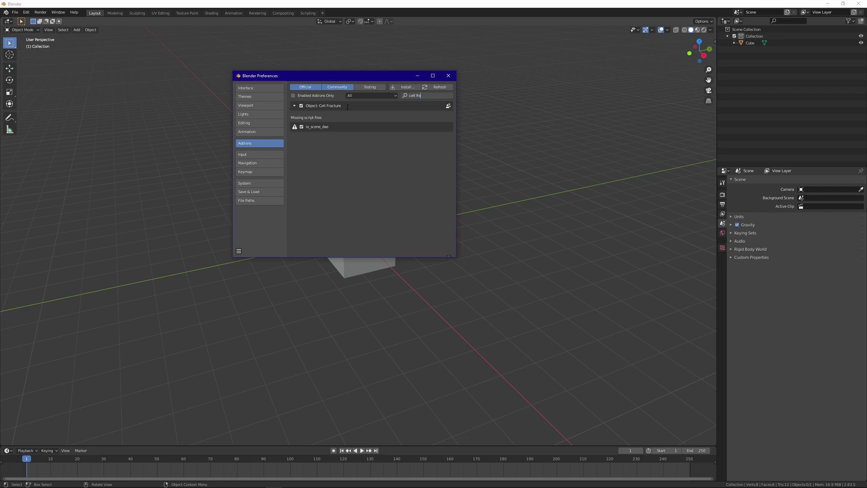
left_click(449, 76)
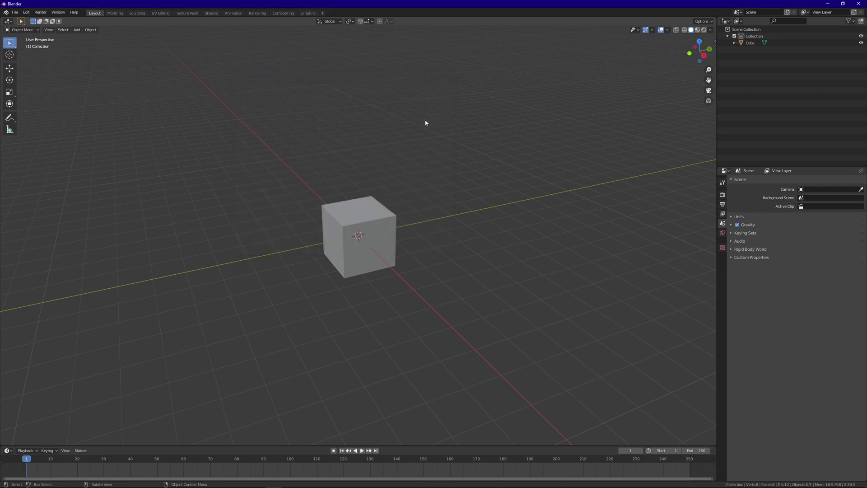
left_click(378, 219)
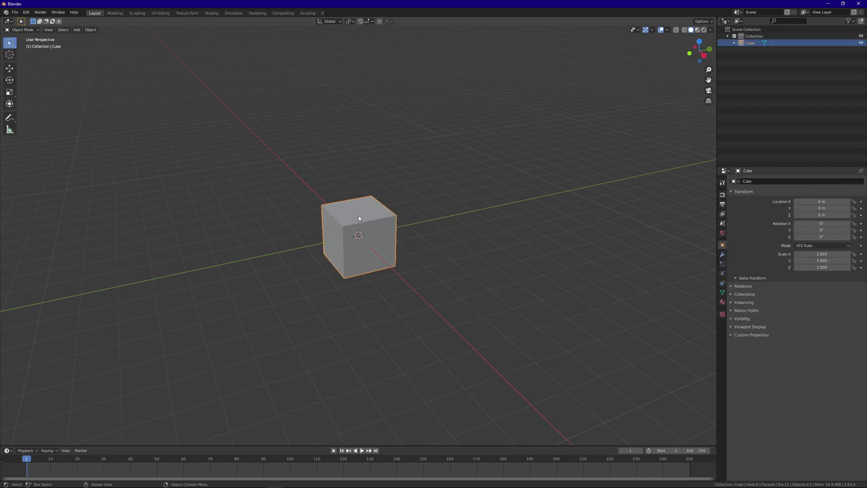
key("Tab")
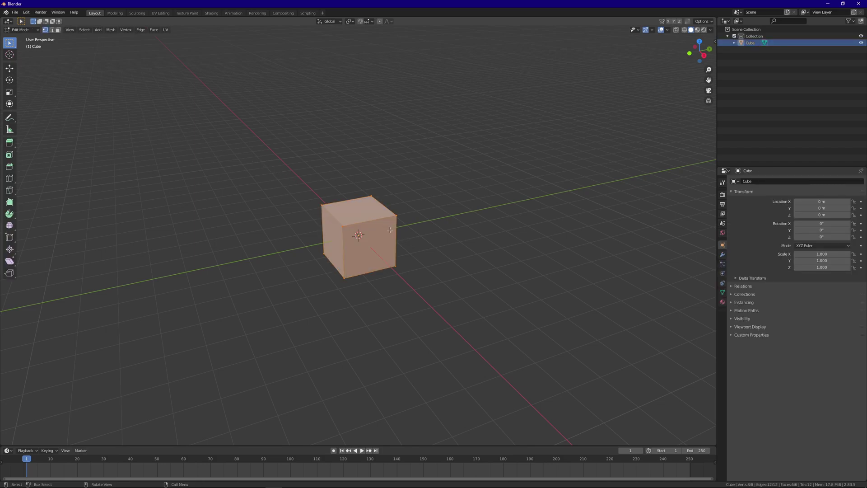
key("Tab")
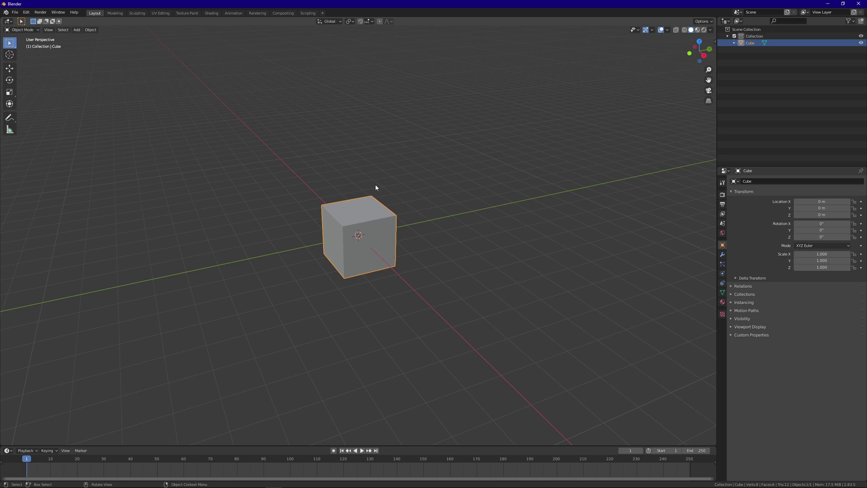
key("Tab")
key("Tab")
left_click(23, 30)
key("F3")
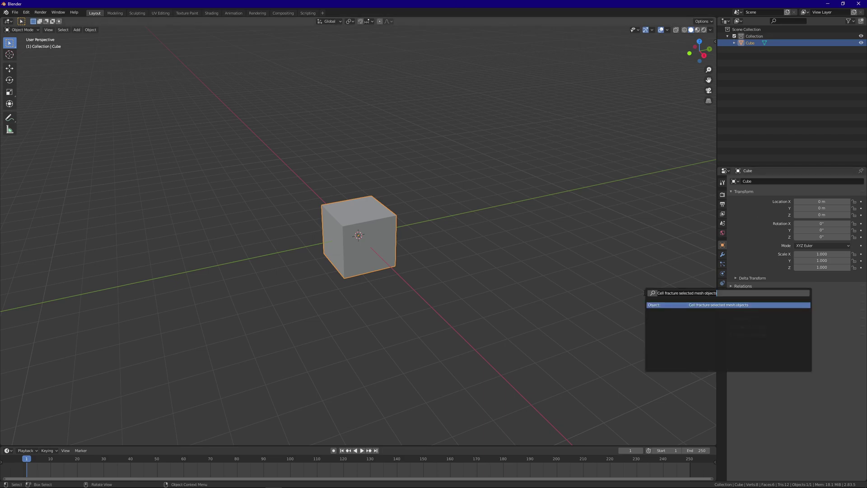
type("cell")
left_click(713, 305)
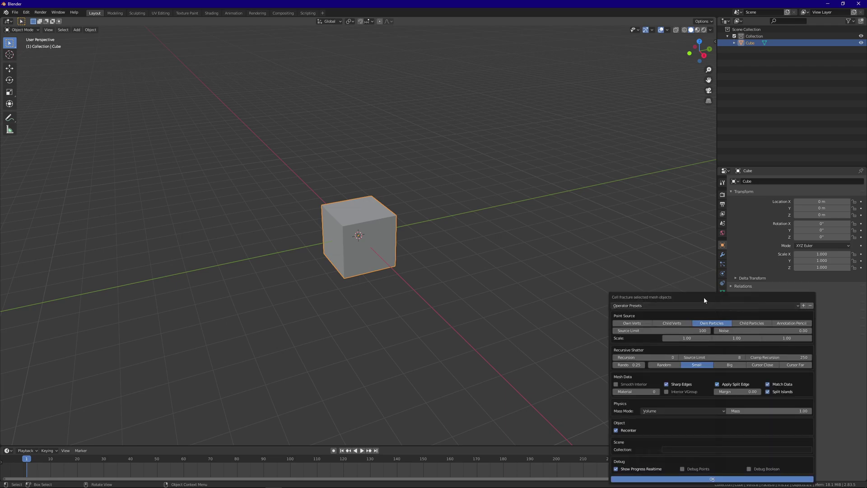
left_click_drag(703, 297, 571, 137)
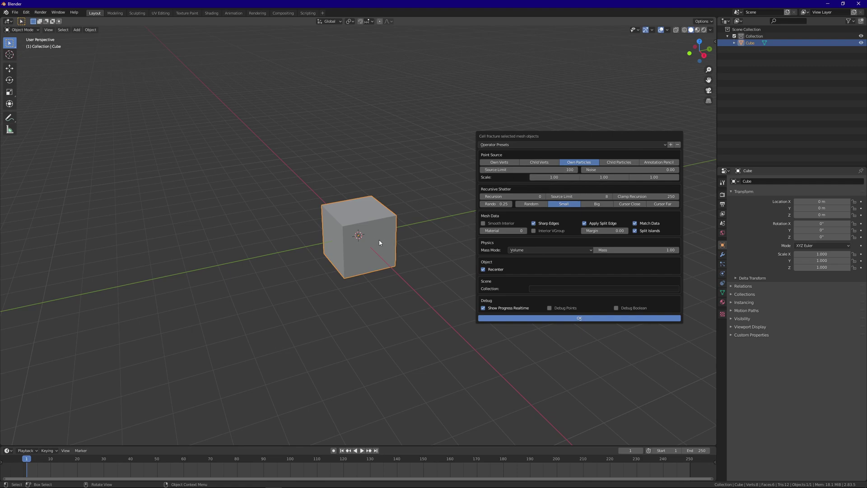
left_click(582, 319)
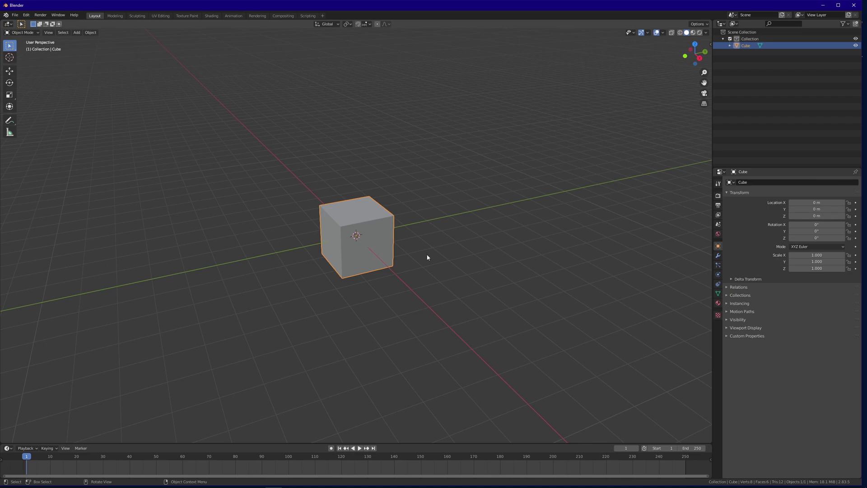
Subdivide the cube's mesh four times in Edit Mode, then return to Object Mode
key("Tab")
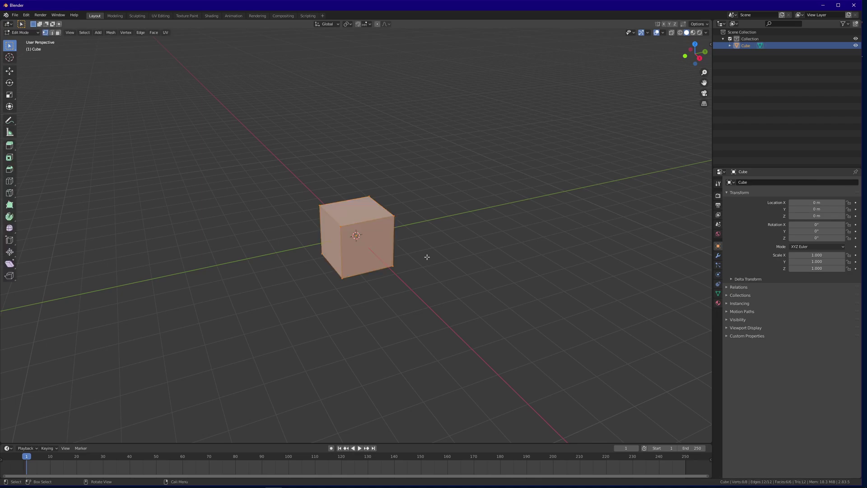
right_click(366, 211)
left_click(364, 210)
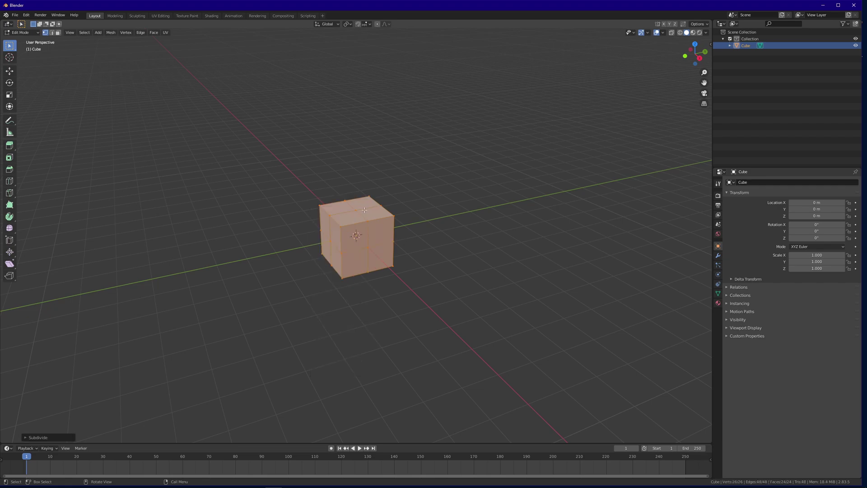
right_click(354, 215)
left_click(353, 215)
right_click(357, 215)
left_click(357, 216)
right_click(357, 219)
left_click(356, 219)
key("Tab")
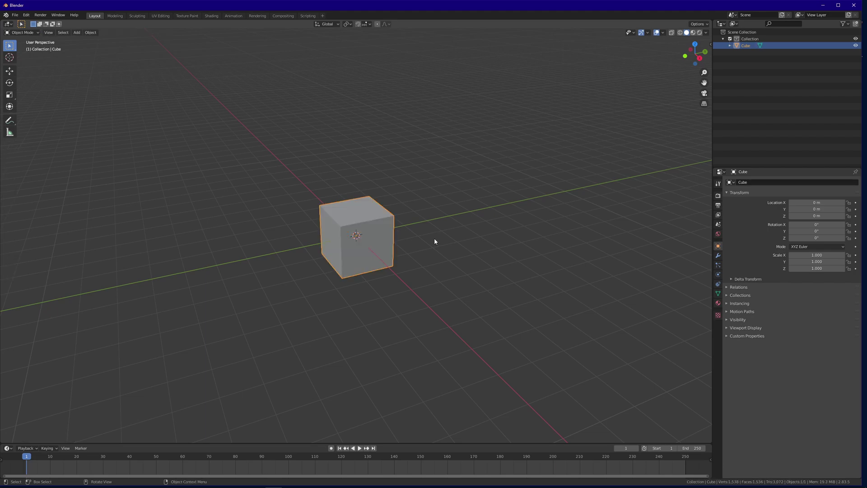
Run Cell Fracture on the cube to shatter it into Cube_cell pieces
key("F3")
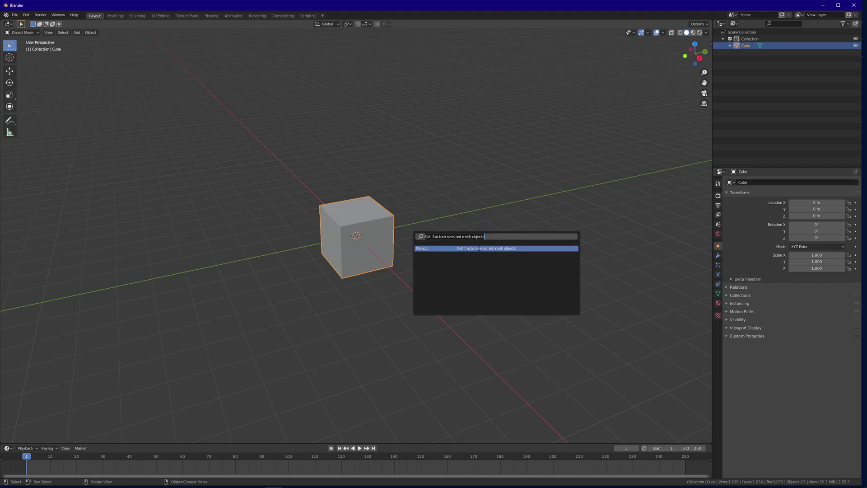
left_click(479, 248)
left_click_drag(475, 249, 519, 134)
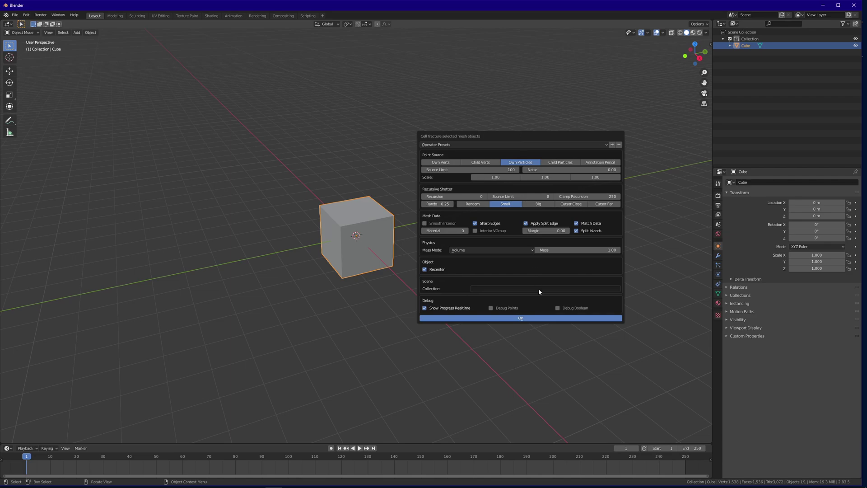
left_click(527, 318)
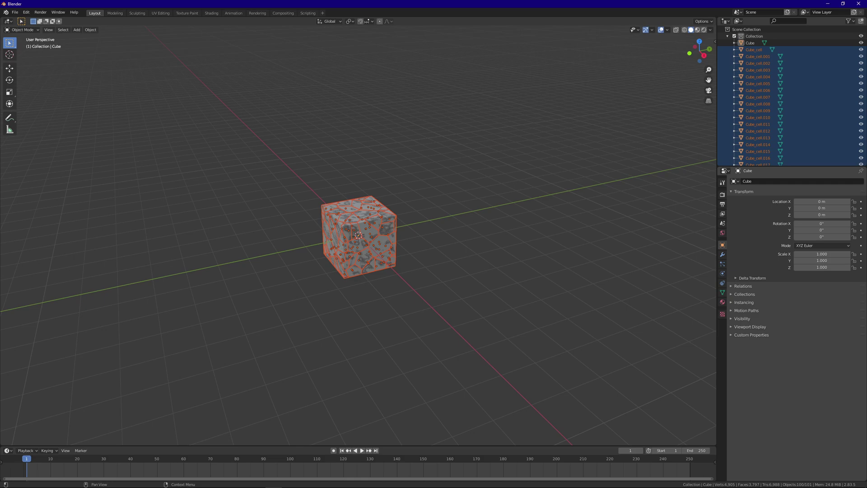
Export the selected original Cube as a glTF 2.0 file named 'cube'
left_click(750, 42)
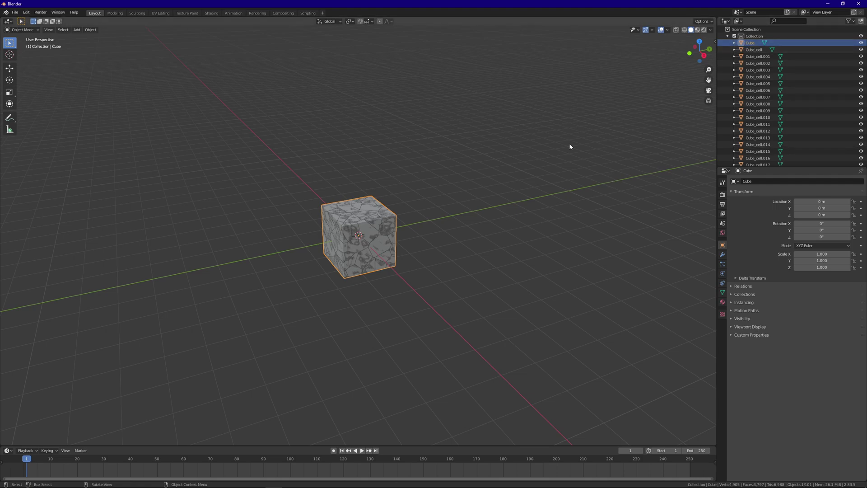
left_click(15, 12)
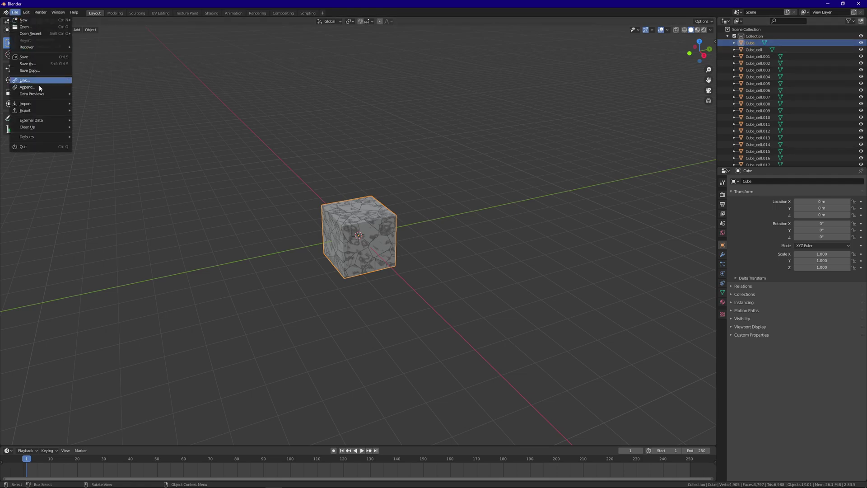
mouse_move(62, 113)
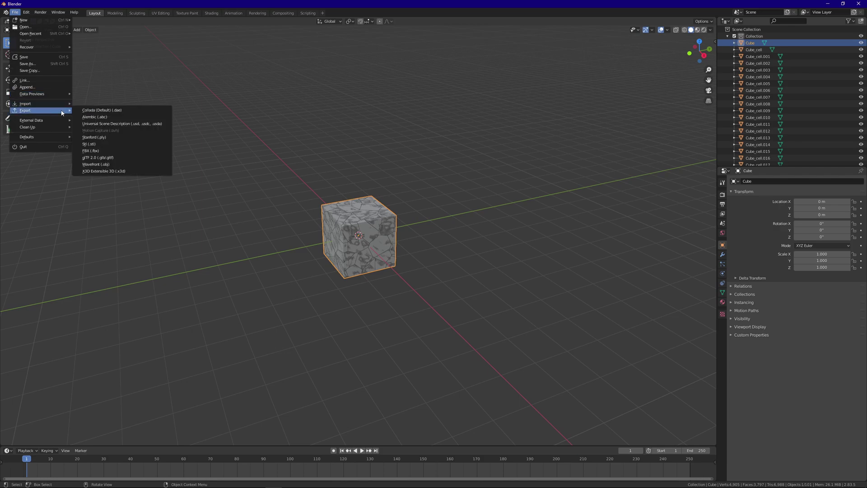
left_click(119, 158)
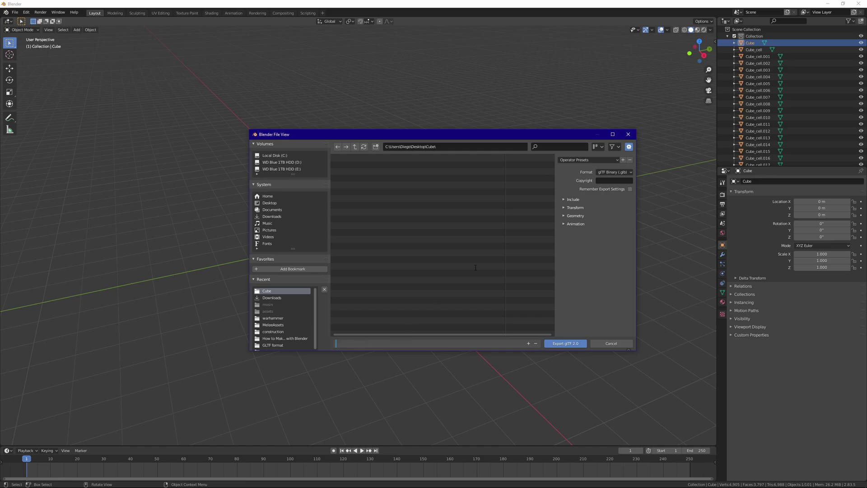
type("cube")
left_click(564, 200)
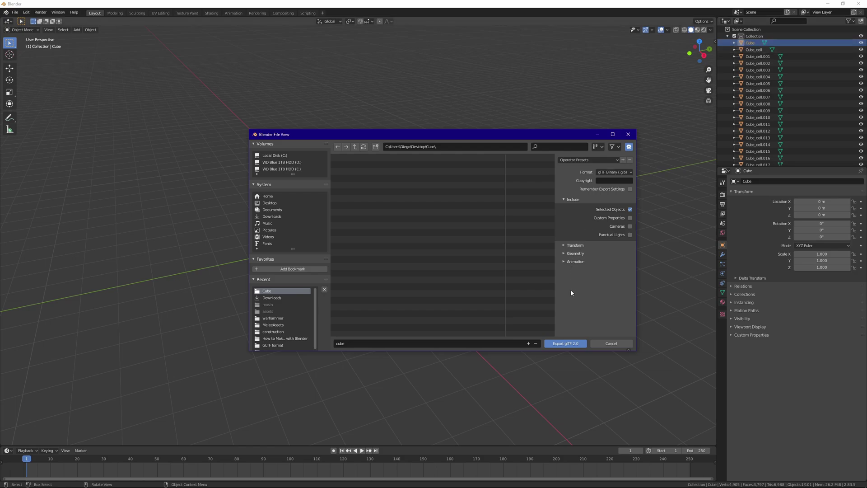
left_click(570, 344)
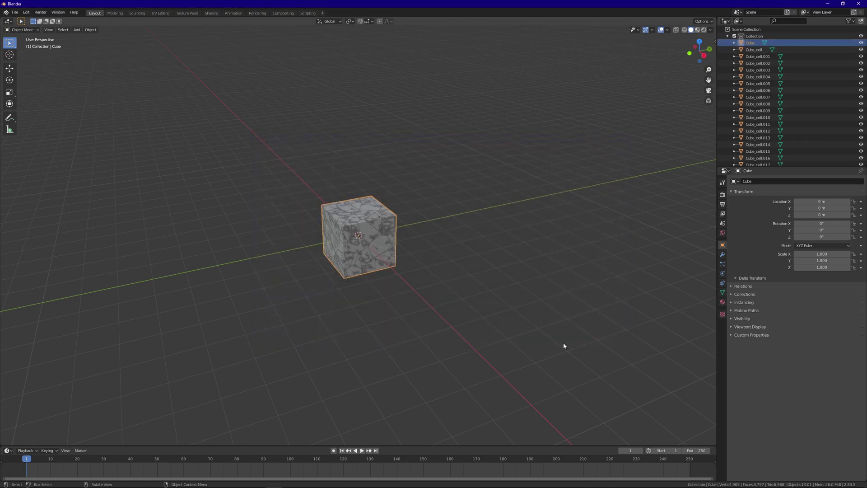
Select every Cube_cell shard in the Outliner, from the first to the last
left_click(759, 49)
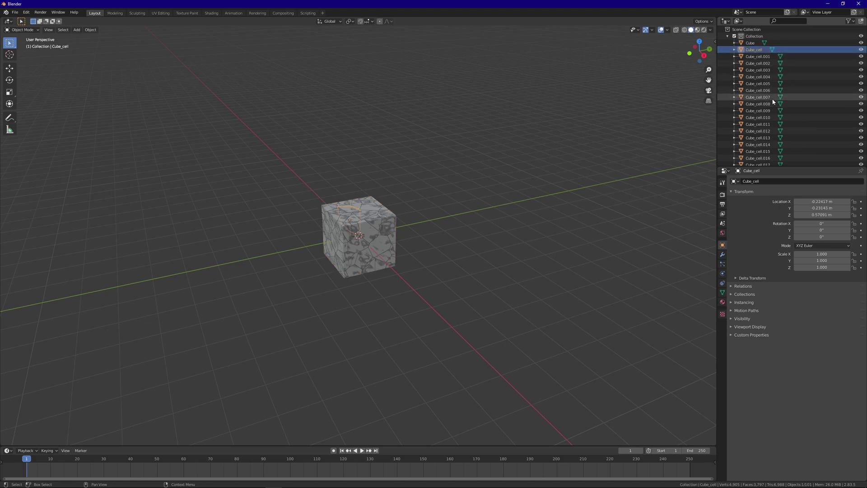
scroll(772, 90, "down", 10)
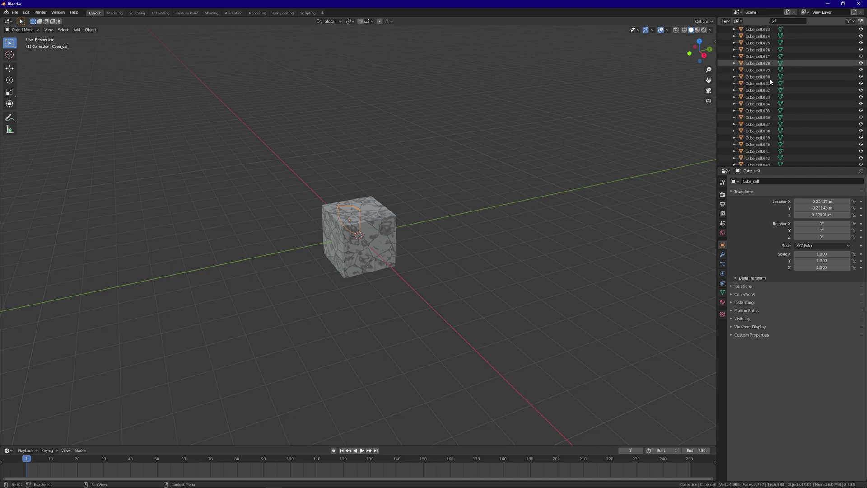
scroll(771, 104, "down", 20)
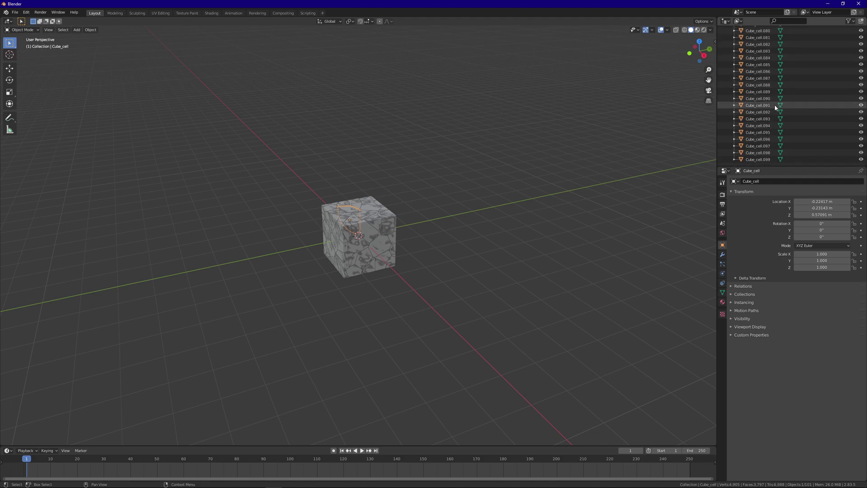
left_click(762, 160, "shift")
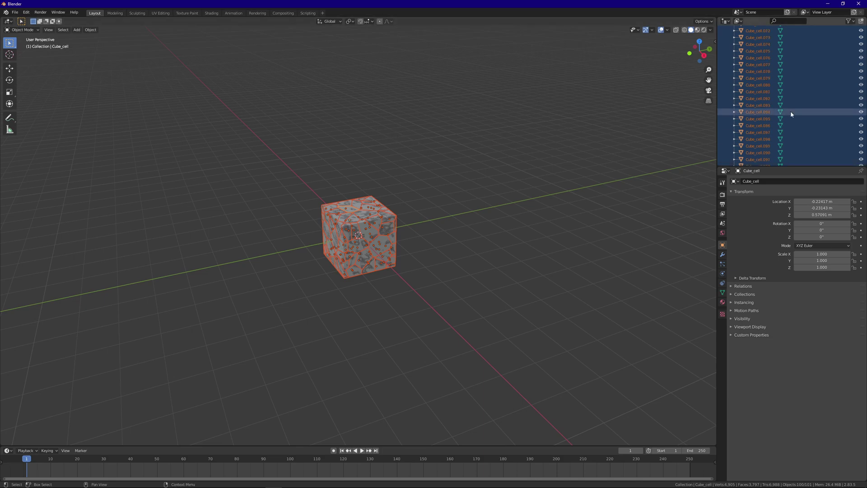
scroll(788, 112, "up", 5)
Export the selected shards only as glTF 2.0 named 'cube_broken'
left_click(15, 13)
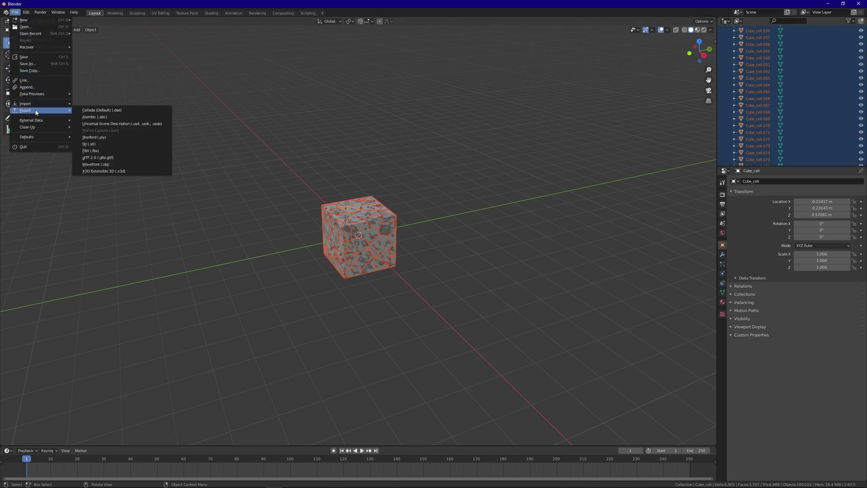
left_click(98, 158)
left_click(369, 356)
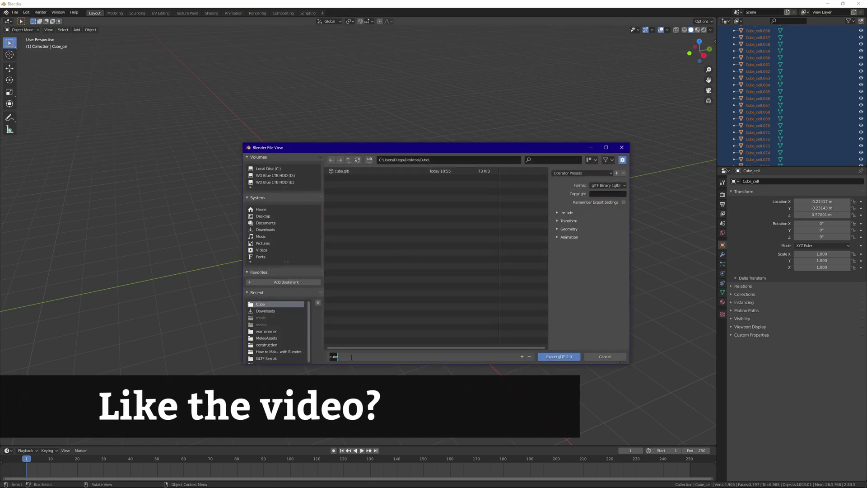
type("_broken")
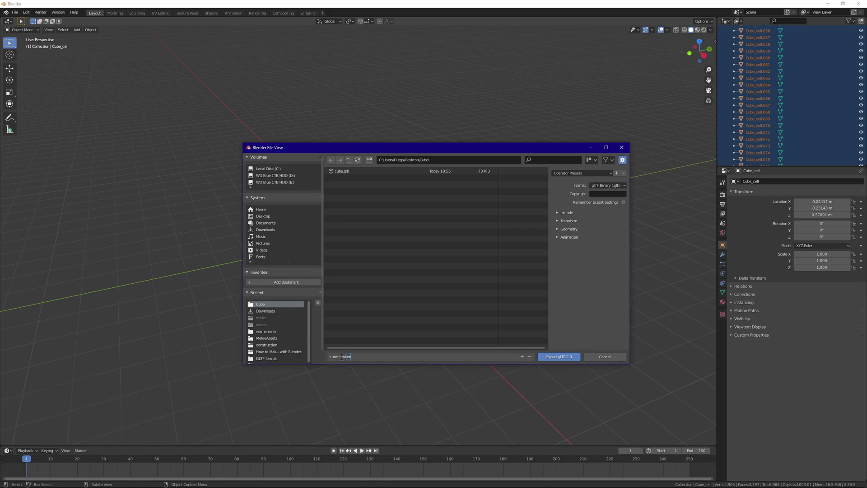
left_click(556, 211)
left_click(557, 211)
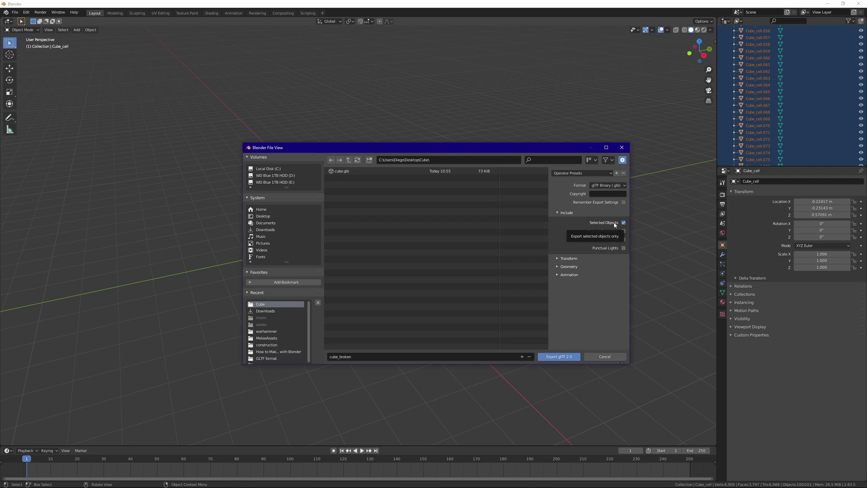
left_click(564, 357)
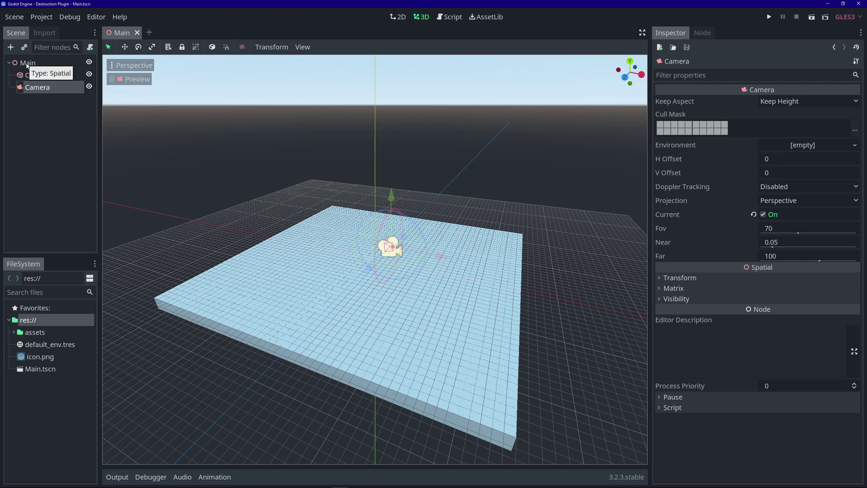
Inspect the CSGBox and Camera nodes, and check cube.glb and cube_broken.glb in assets
left_click(51, 75)
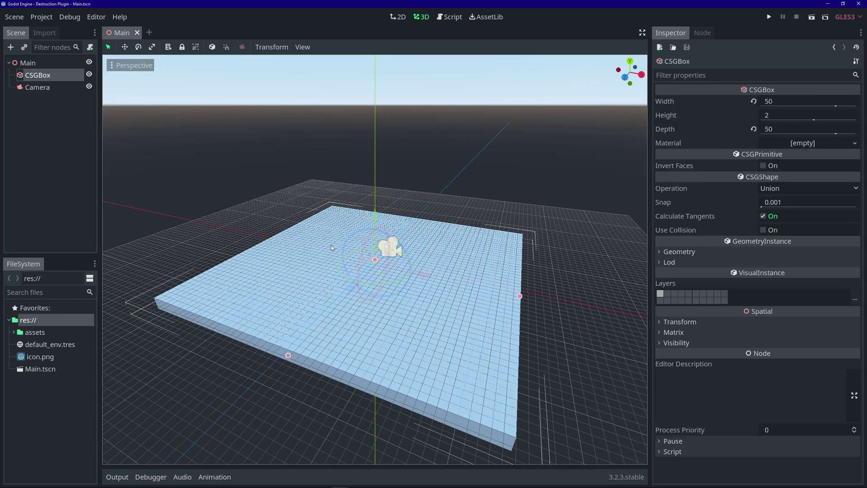
left_click(45, 87)
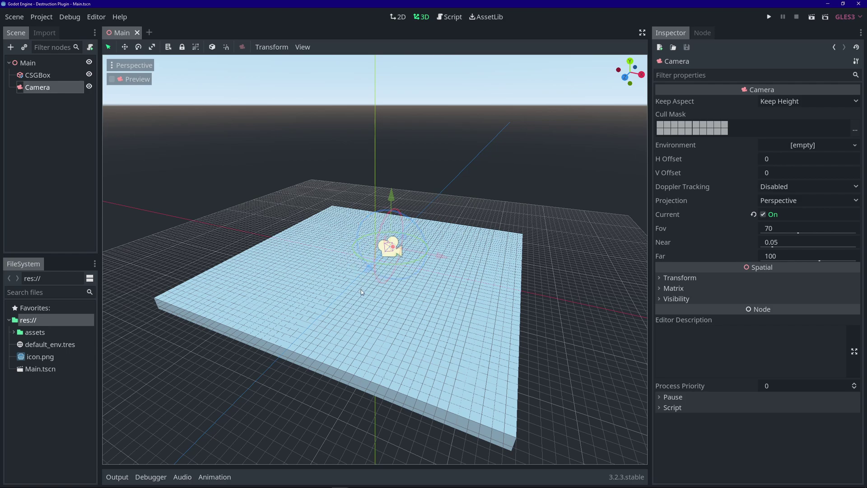
left_click(14, 333)
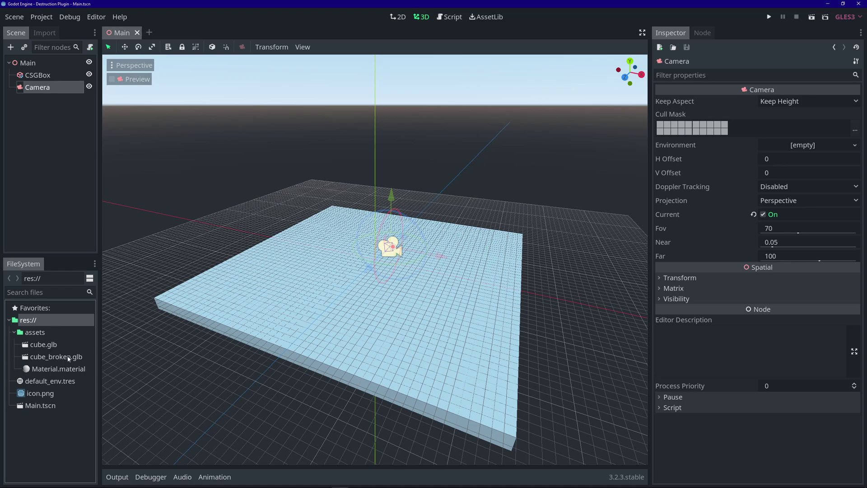
left_click(14, 333)
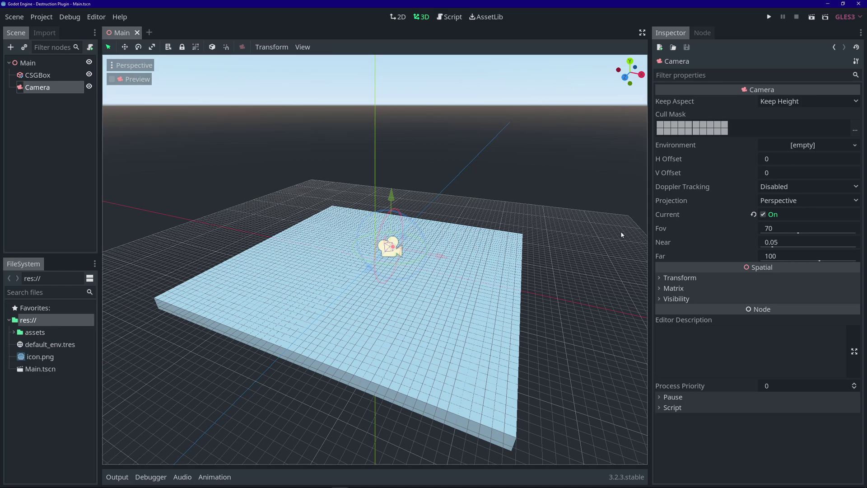
Find the Destruction asset by searching 'destruction' in AssetLib, then download and install it into addons
left_click(503, 19)
left_click(236, 51)
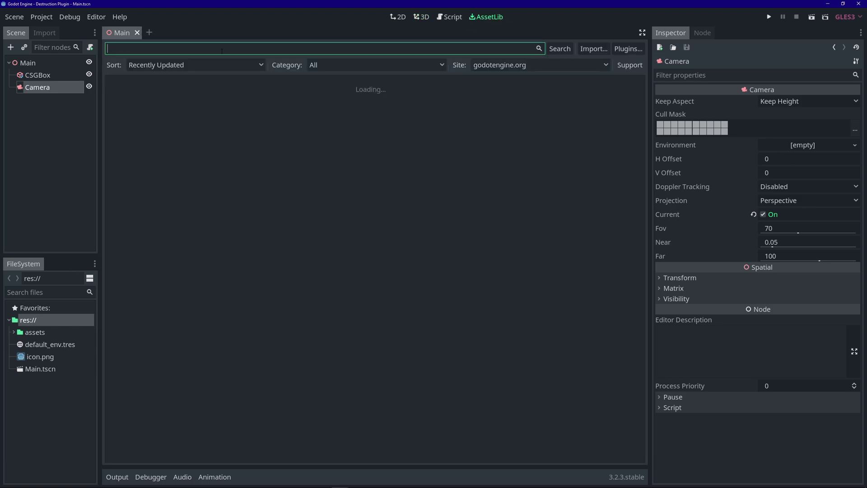
type("destruction")
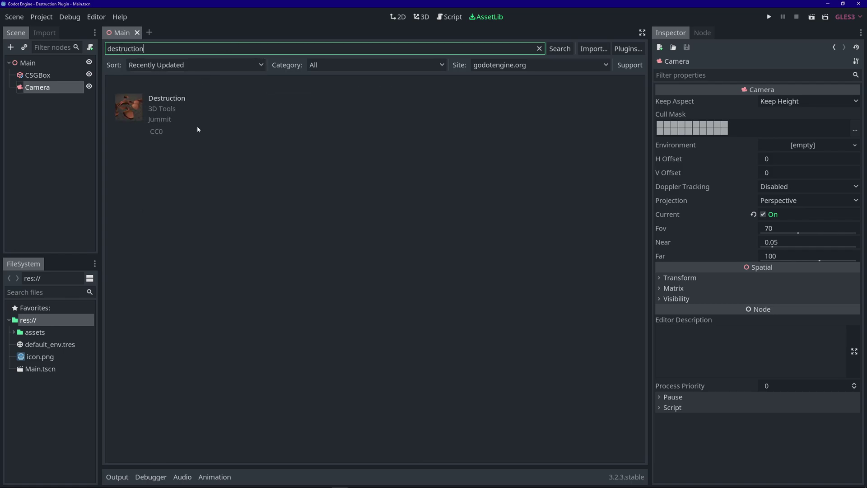
left_click(167, 98)
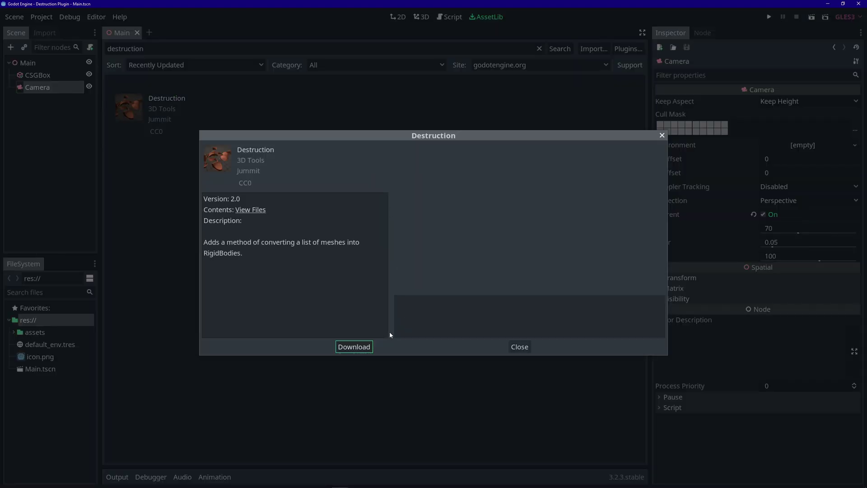
left_click(354, 347)
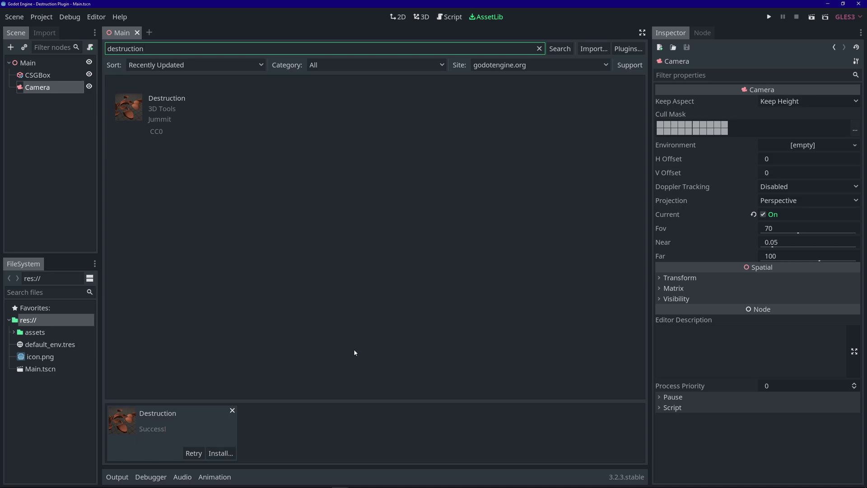
left_click(221, 454)
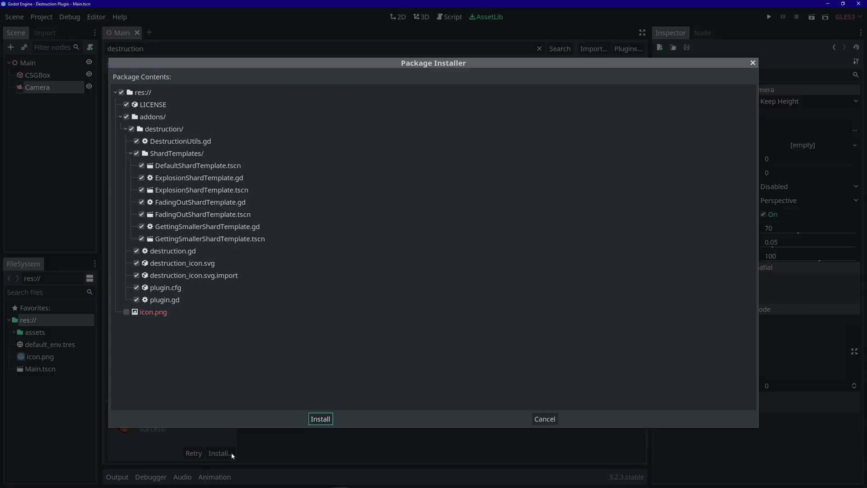
left_click(318, 419)
left_click(410, 253)
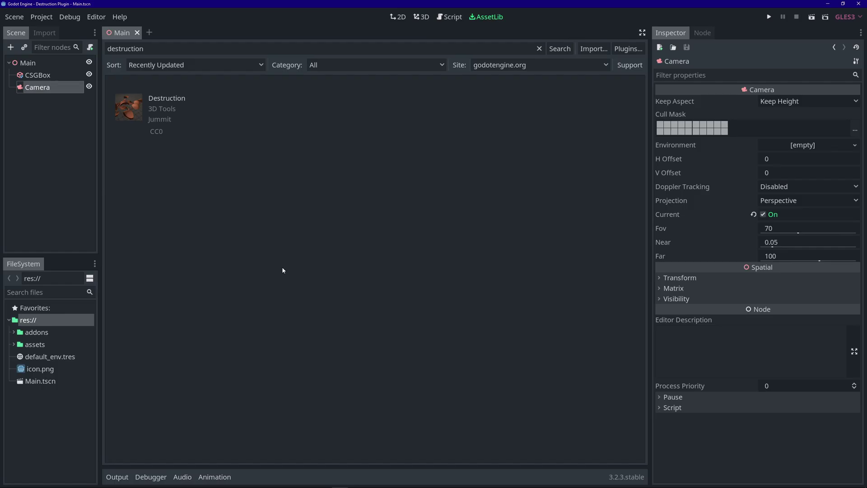
left_click(14, 332)
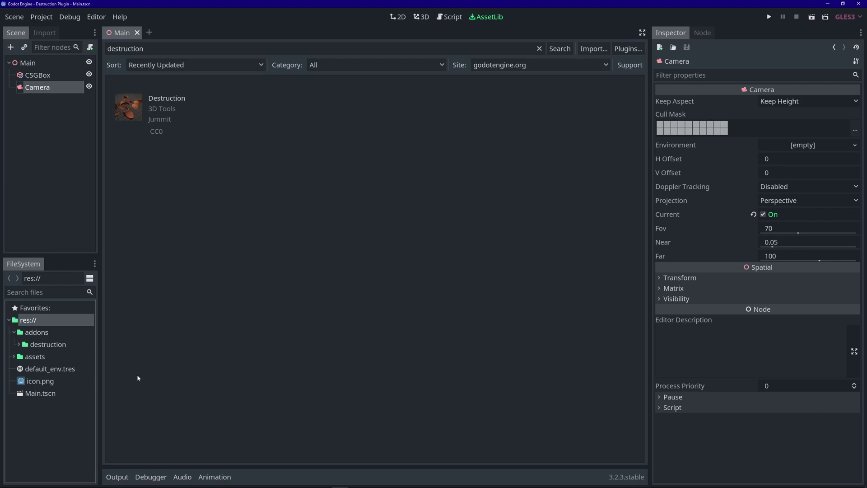
Create a new inherited scene from cube.glb and save it as cube.tscn
left_click(12, 358)
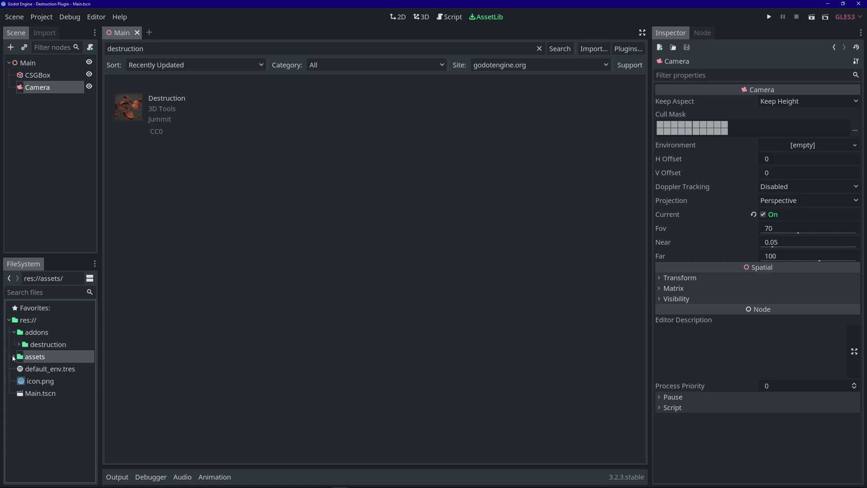
left_click(13, 358)
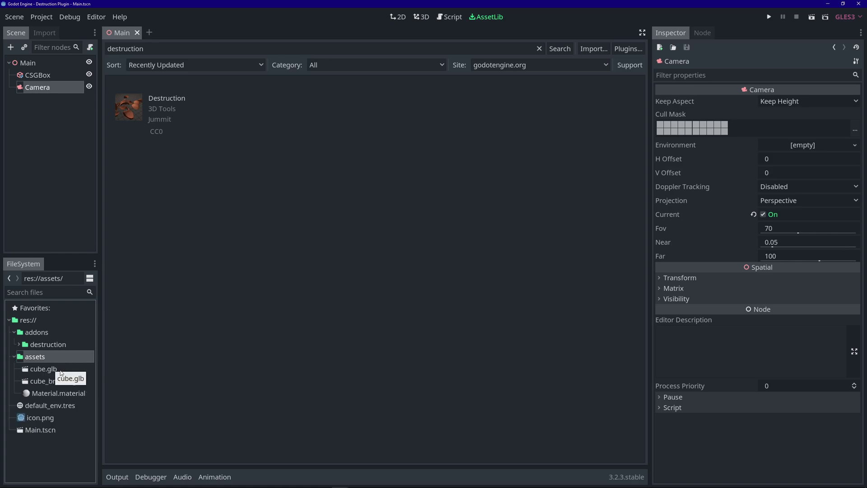
double_click(43, 369)
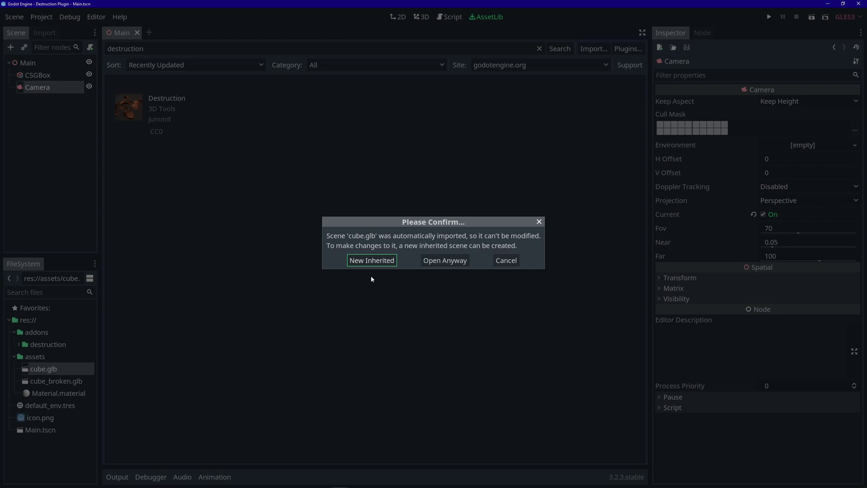
left_click(370, 262)
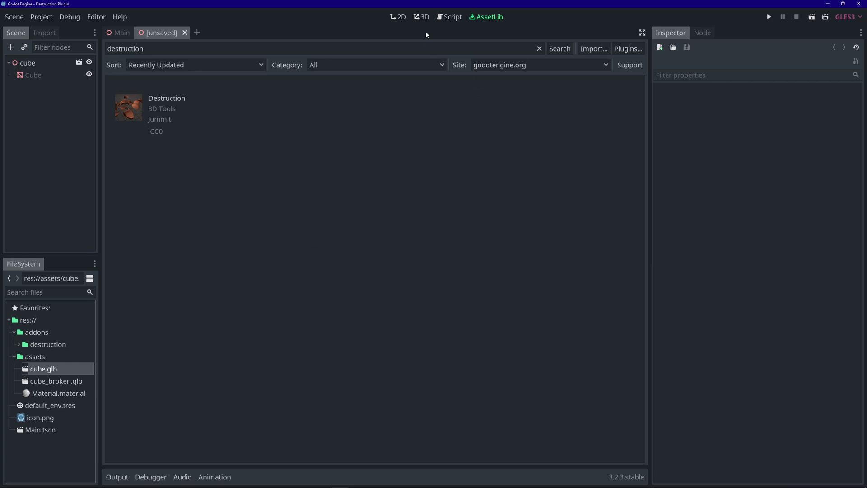
left_click(421, 16)
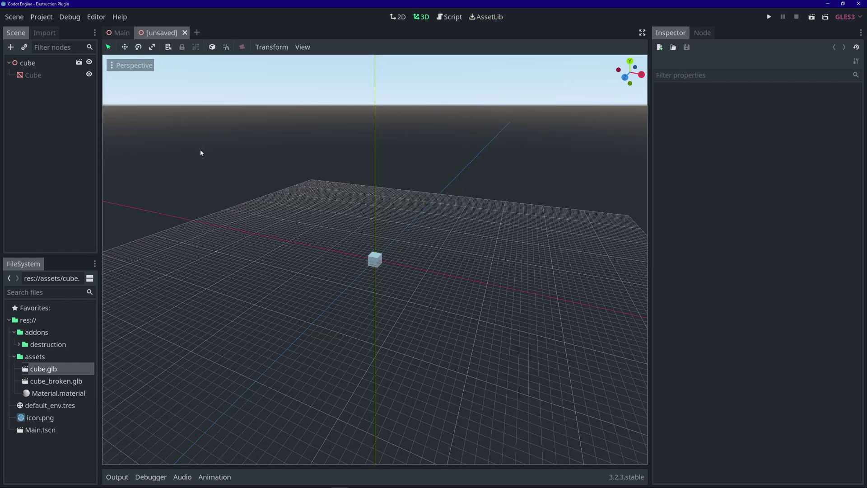
key("ctrl+s")
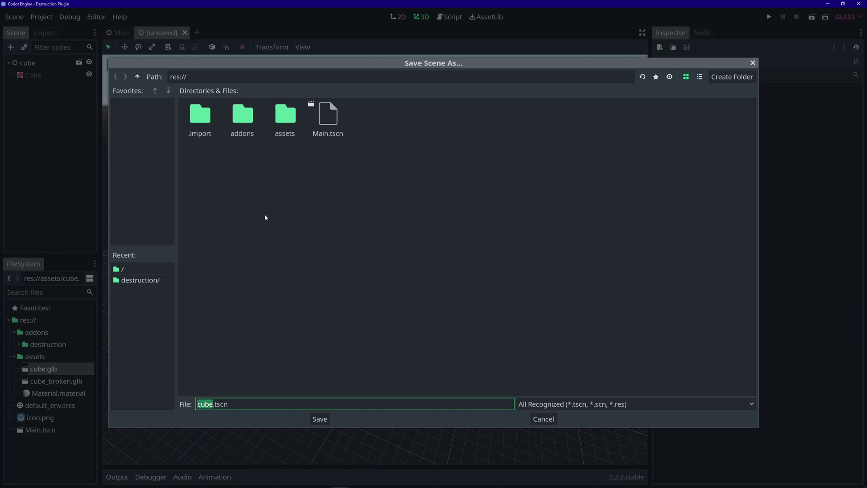
left_click(322, 419)
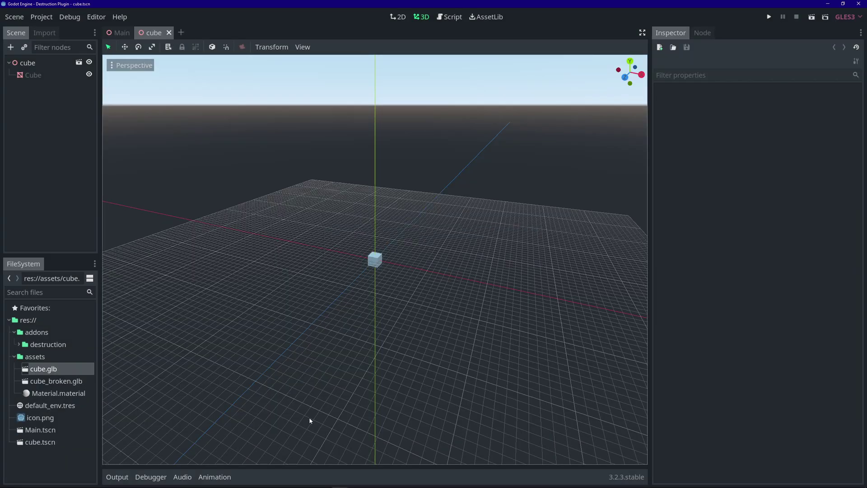
Create a new inherited scene from cube_broken.glb, save it as cube_broken.tscn, and close it
double_click(51, 383)
left_click(364, 261)
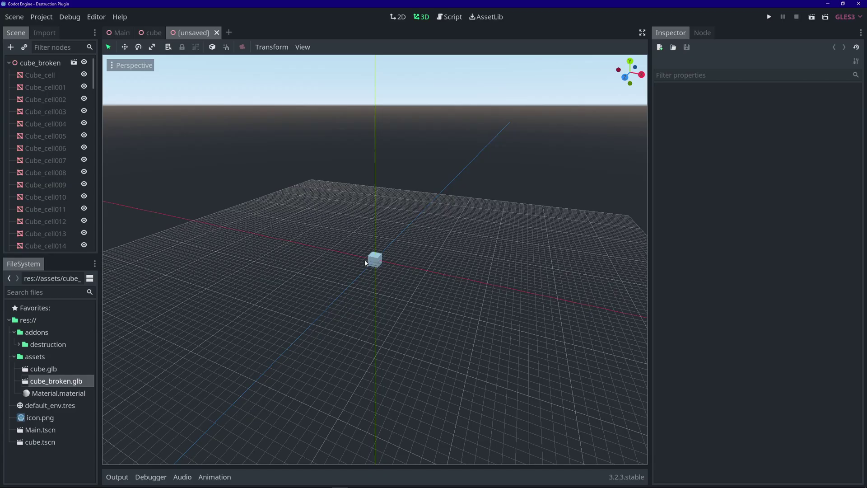
key("ctrl+s")
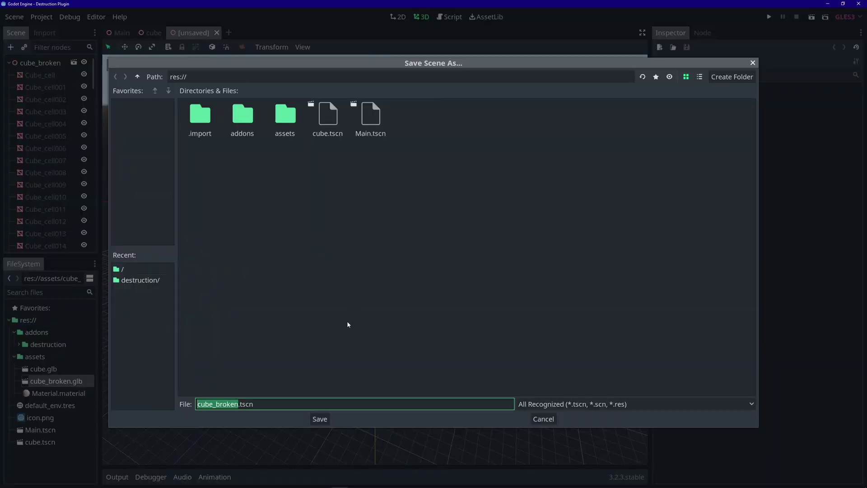
left_click(320, 419)
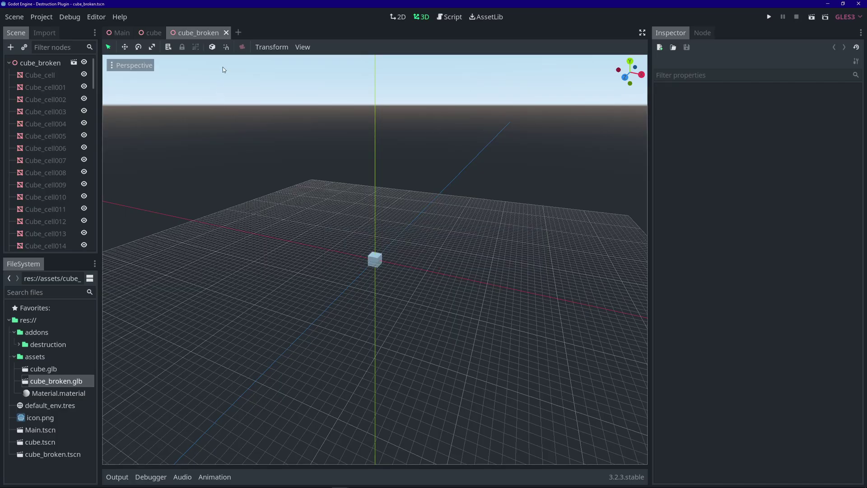
left_click(225, 33)
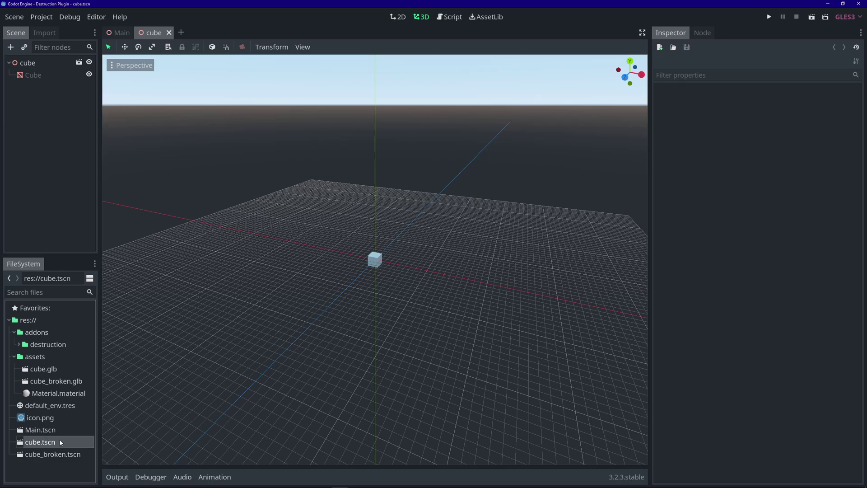
Add a plain Node under the cube root and rename it 'Destruction'
left_click(15, 357)
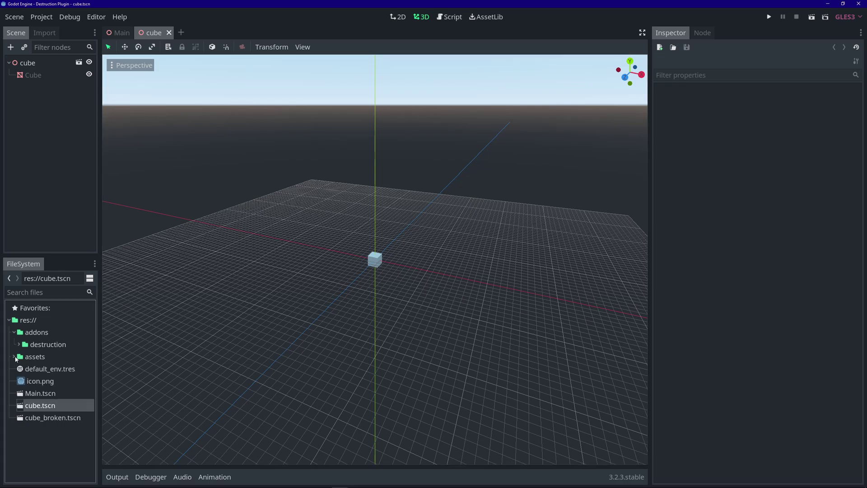
left_click(28, 63)
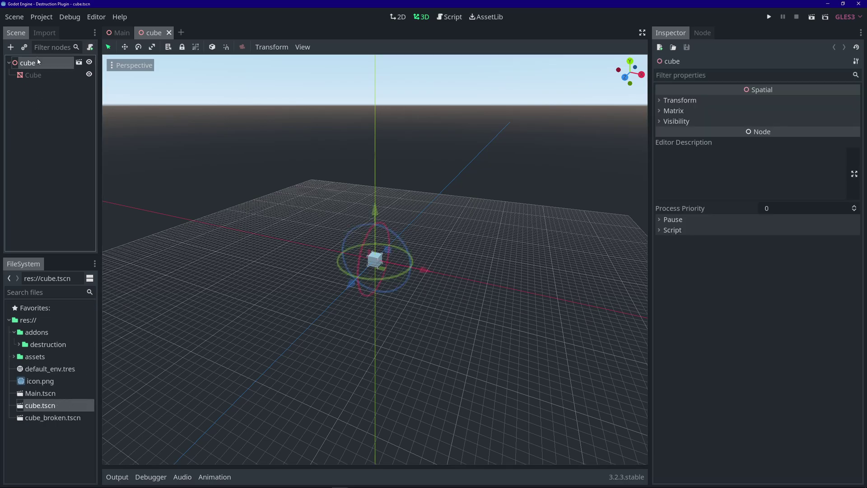
left_click(11, 47)
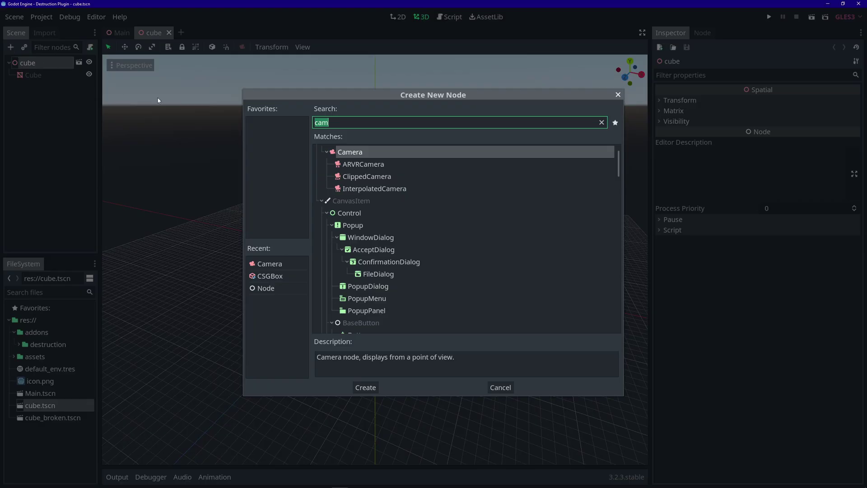
scroll(353, 169, "up", 1)
left_click(338, 153)
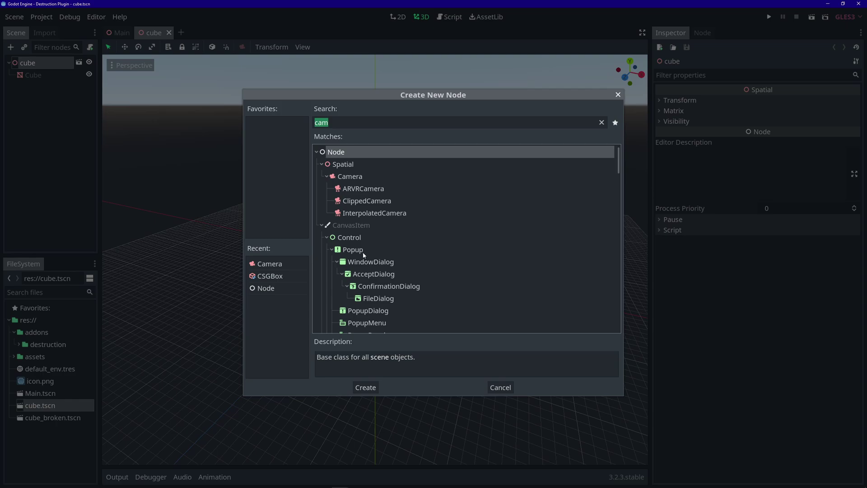
left_click(362, 387)
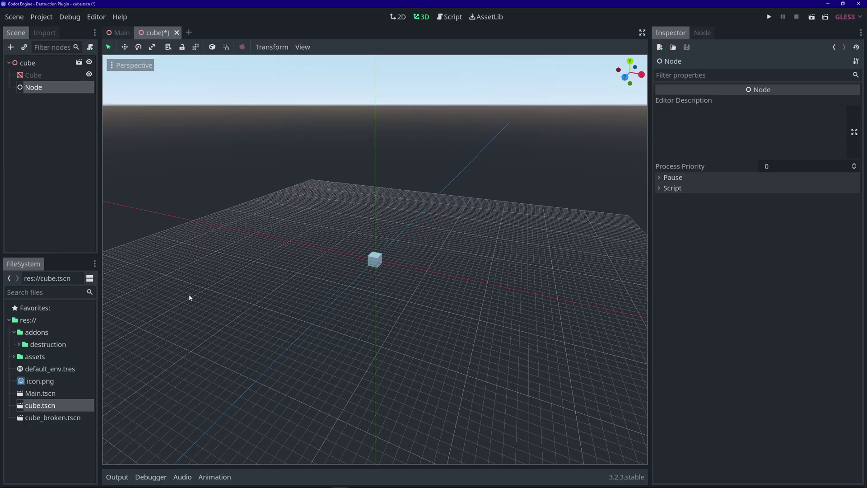
double_click(45, 88)
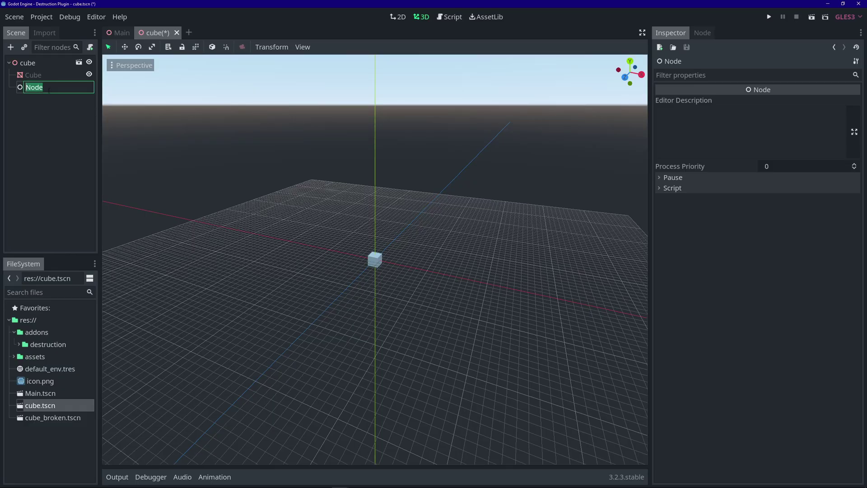
type("Destruction")
key("Return")
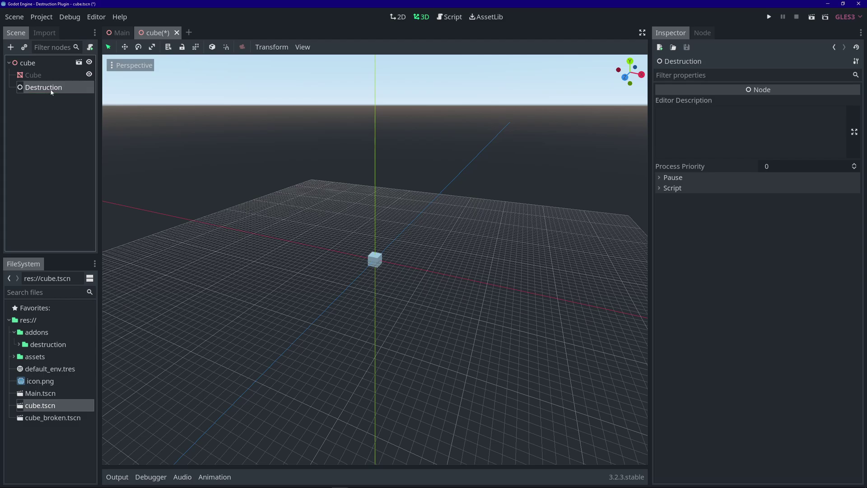
Attach the existing addons/destruction/destruction.gd script to the Destruction node
left_click(90, 47)
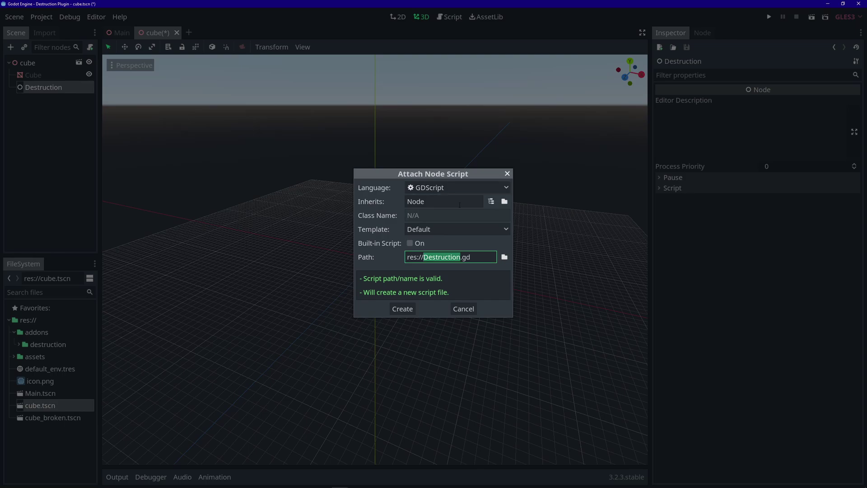
left_click(505, 256)
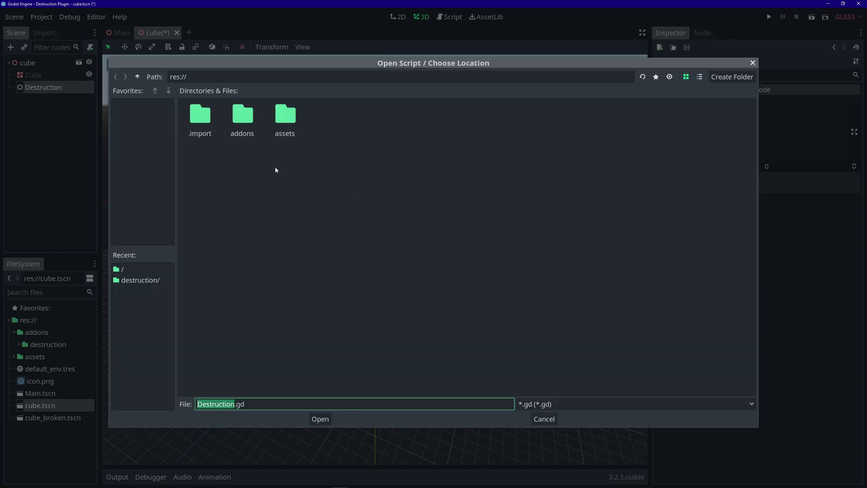
double_click(241, 119)
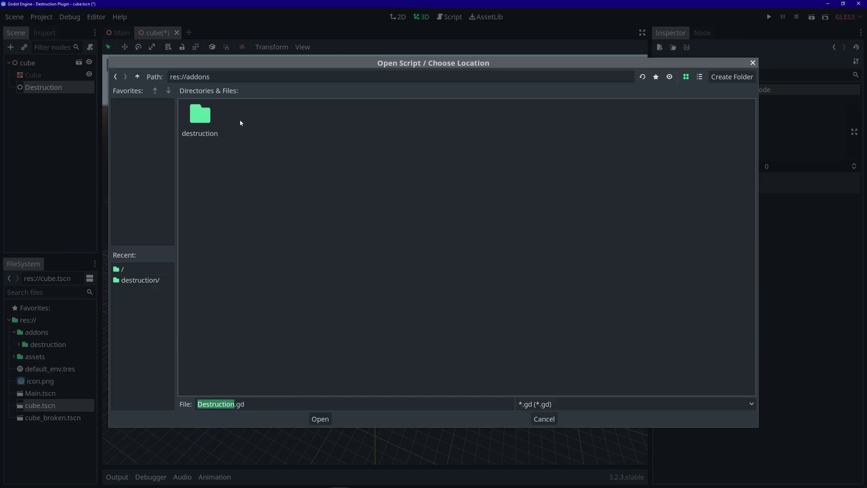
double_click(201, 118)
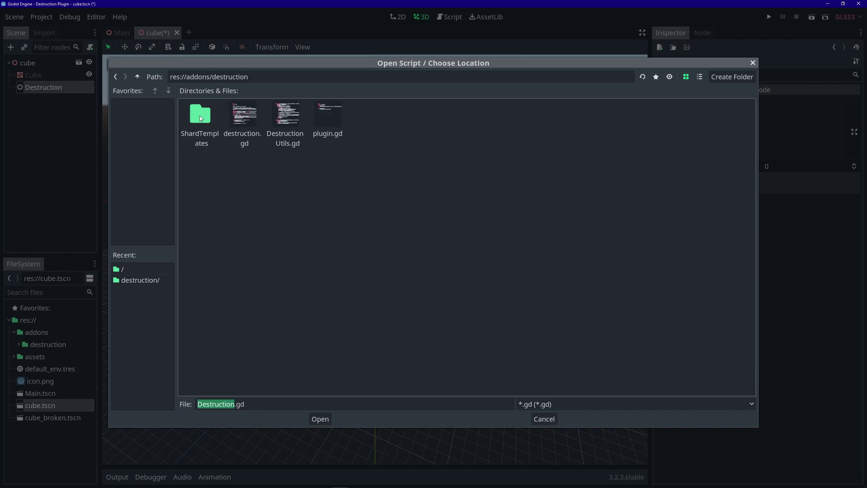
left_click(243, 116)
left_click(326, 419)
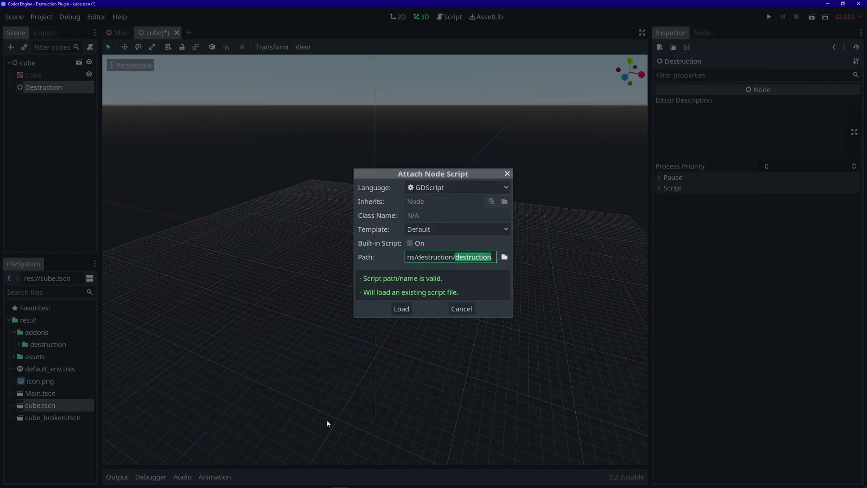
left_click(402, 309)
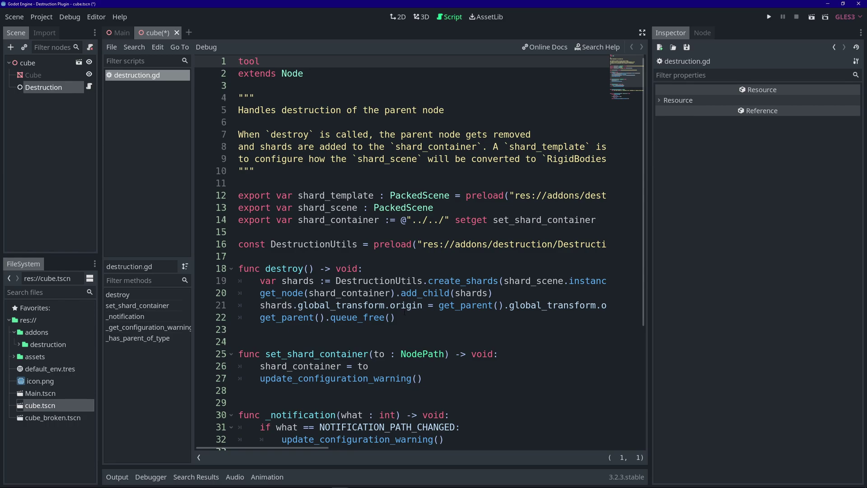
Save the cube scene and expand the script editor to full width
key("ctrl+s")
left_click(643, 32)
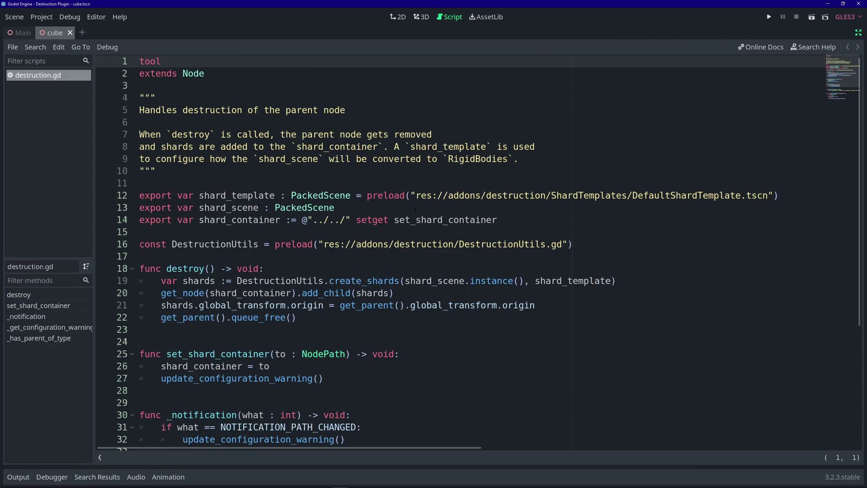
scroll(415, 211, "down", 2)
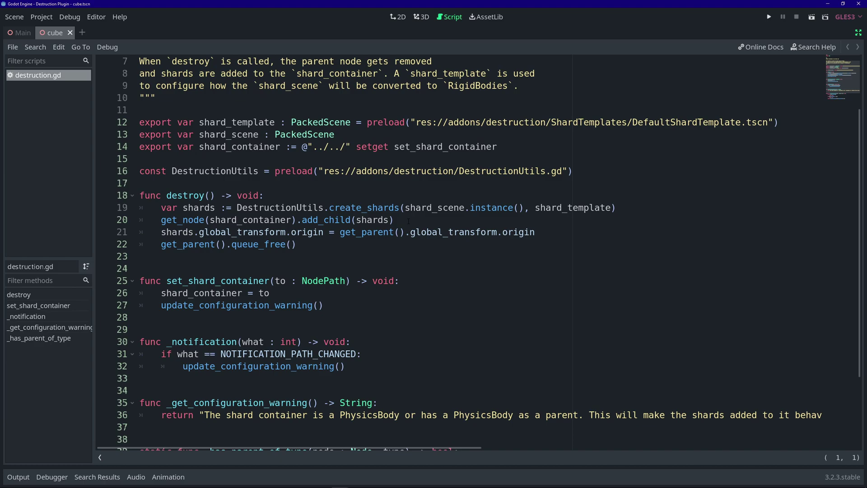
scroll(408, 221, "up", 2)
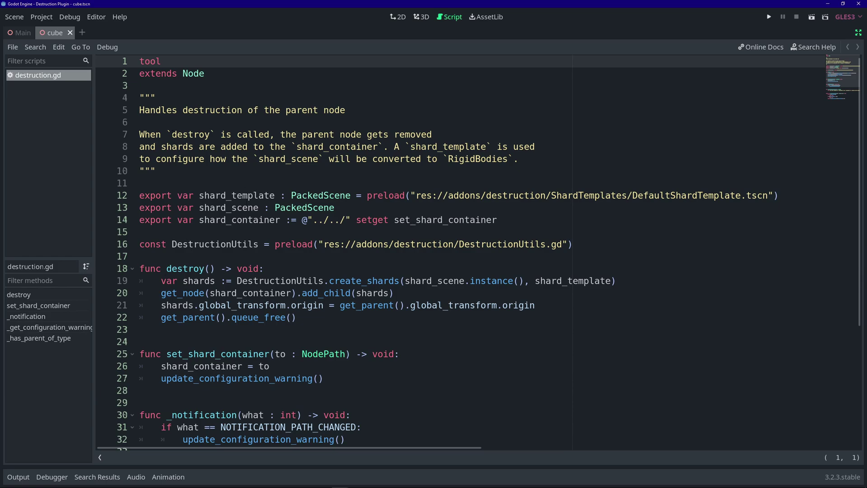
Highlight the destroy function, the shard container code, and the exported shard variables, then restore the panels
left_click_drag(173, 134, 215, 134)
left_click_drag(167, 268, 281, 281)
left_click_drag(210, 293, 302, 293)
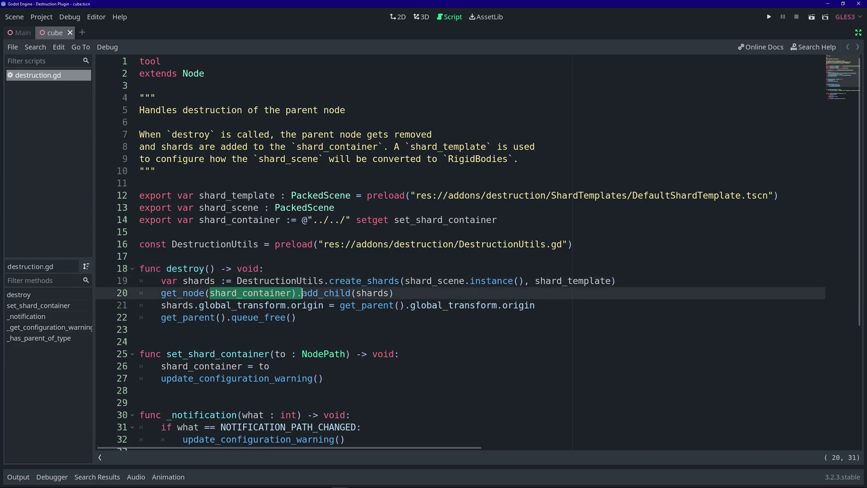
left_click(189, 269)
left_click_drag(150, 183, 277, 220)
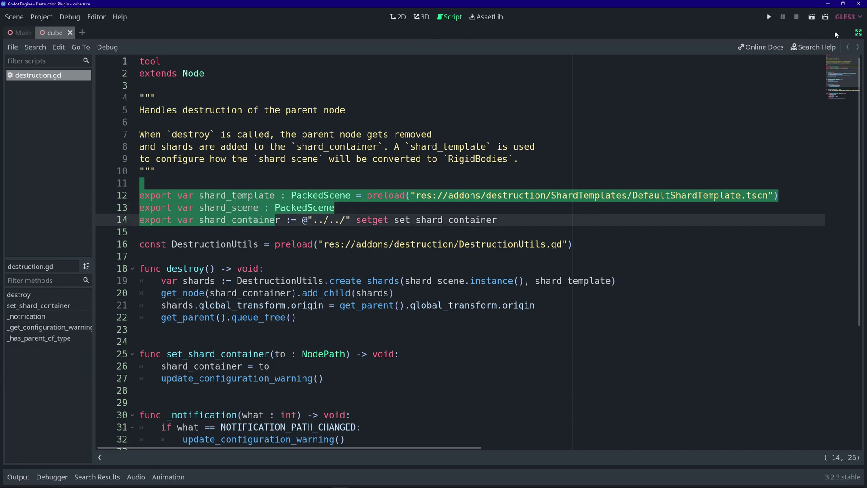
left_click(858, 32)
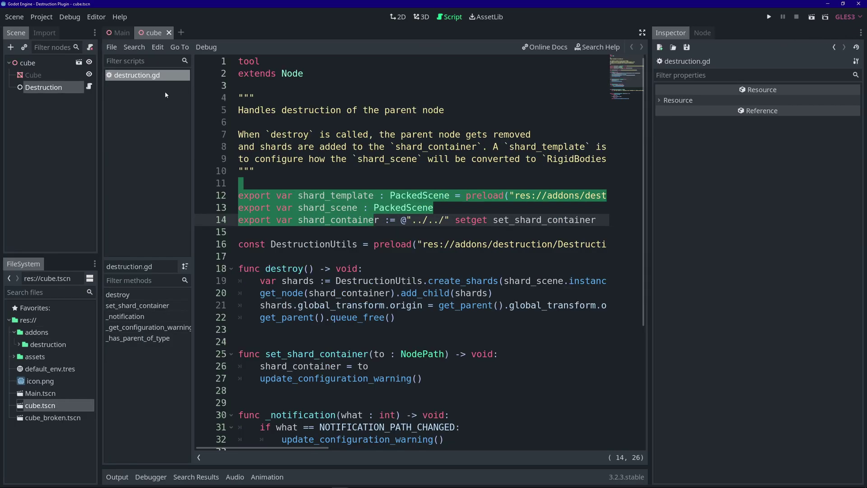
Select the Destruction node and browse the destruction addon's ShardTemplates folder
left_click(60, 87)
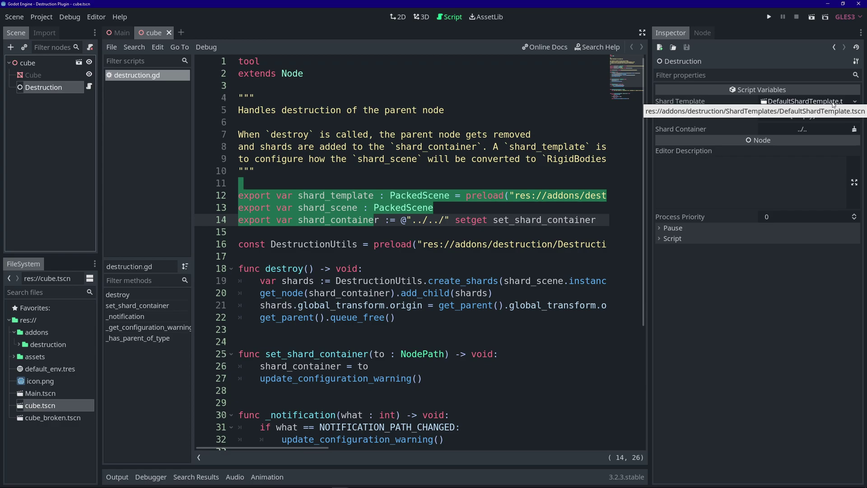
left_click(20, 345)
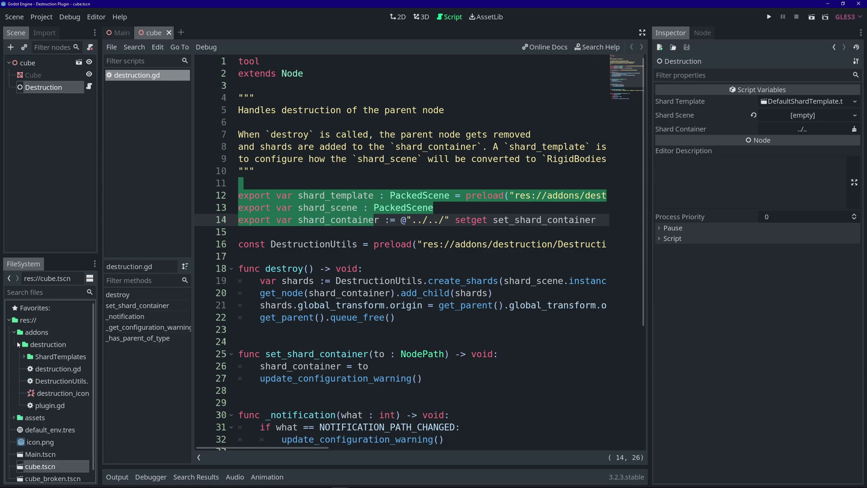
left_click(24, 356)
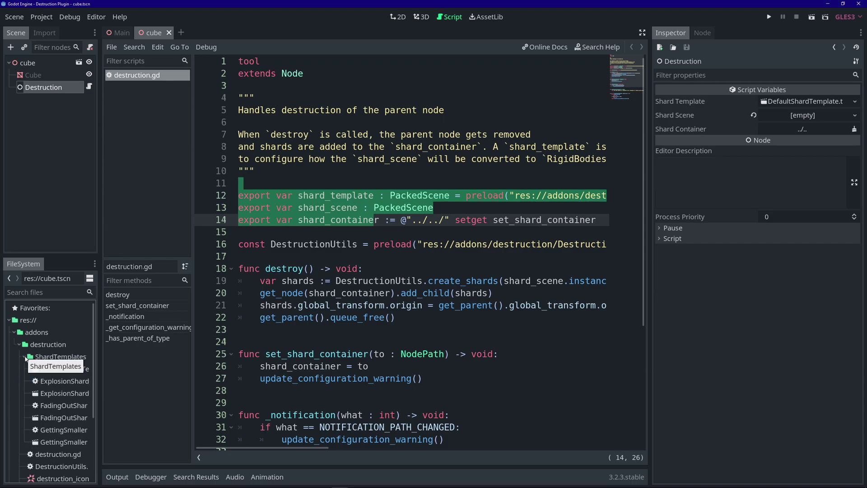
left_click(25, 358)
left_click(19, 345)
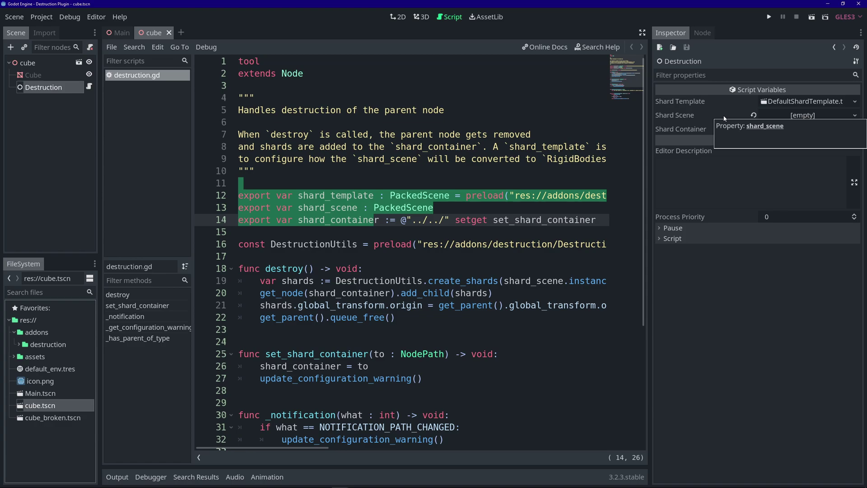
Load cube_broken.tscn as the Destruction node's Shard Scene
left_click(855, 115)
left_click(835, 150)
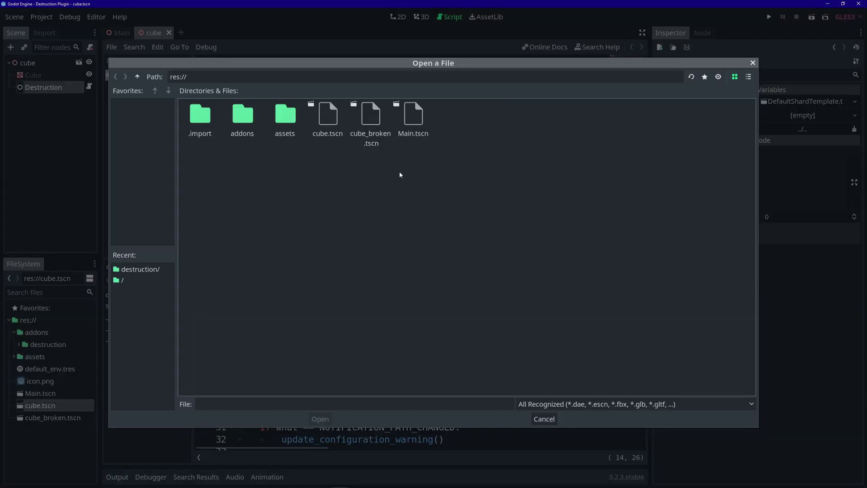
left_click(373, 120)
left_click(330, 420)
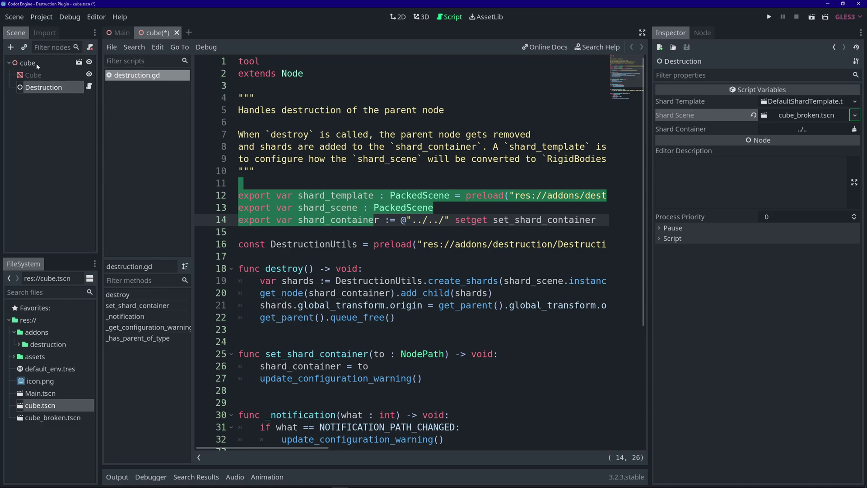
left_click(116, 33)
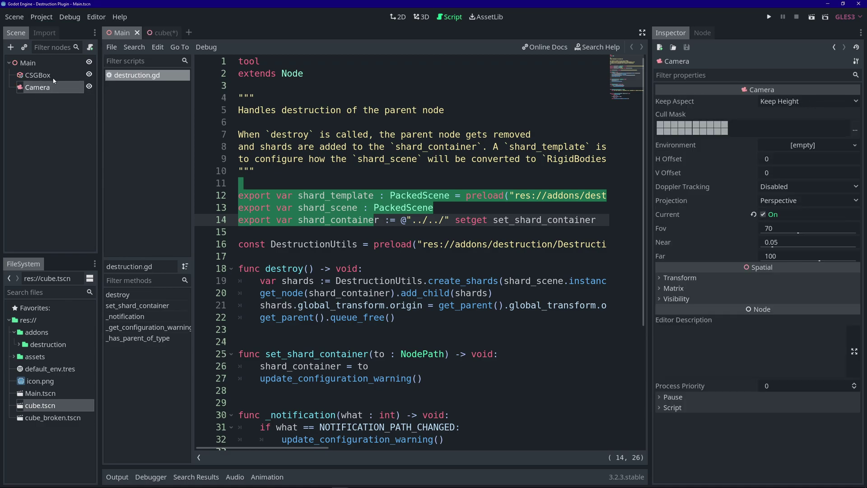
left_click(160, 34)
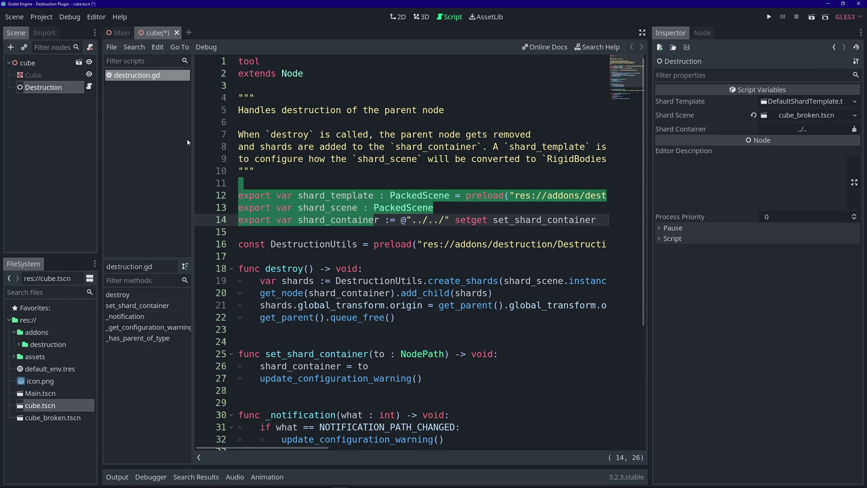
Save the cube scene and instance cube.tscn as a child of the Main root node
key("ctrl+s")
left_click(115, 35)
left_click(45, 63)
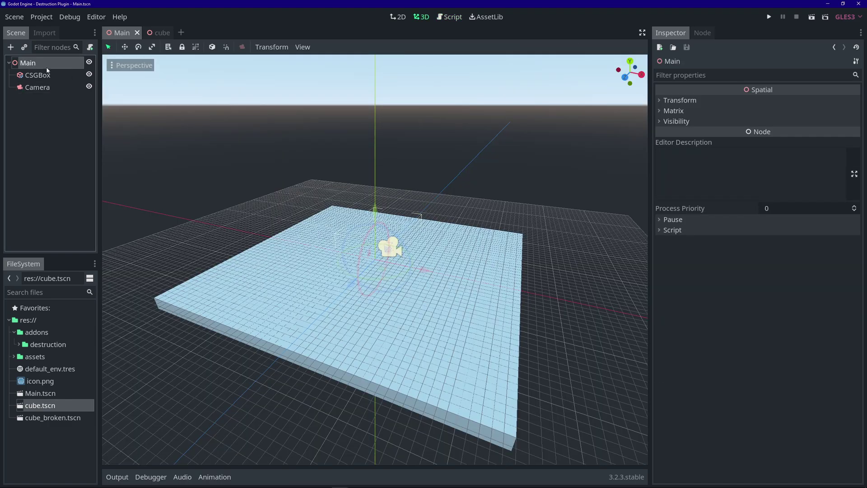
left_click(25, 47)
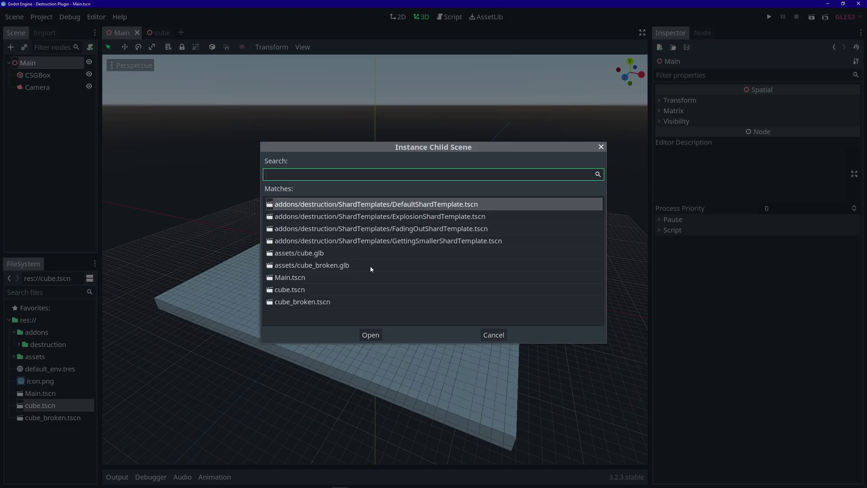
left_click(289, 290)
left_click(370, 335)
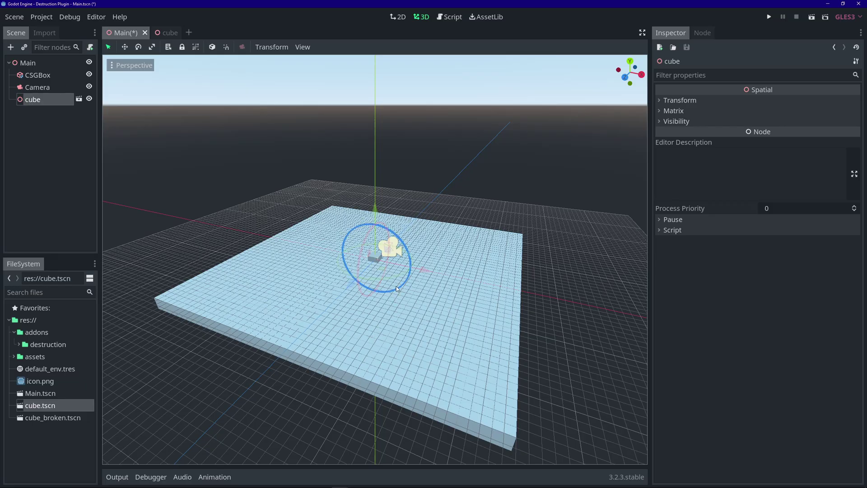
Raise the cube instance above the floor along Y and save Main
scroll(387, 251, "up", 3)
scroll(375, 225, "up", 2)
left_click_drag(379, 211, 379, 191)
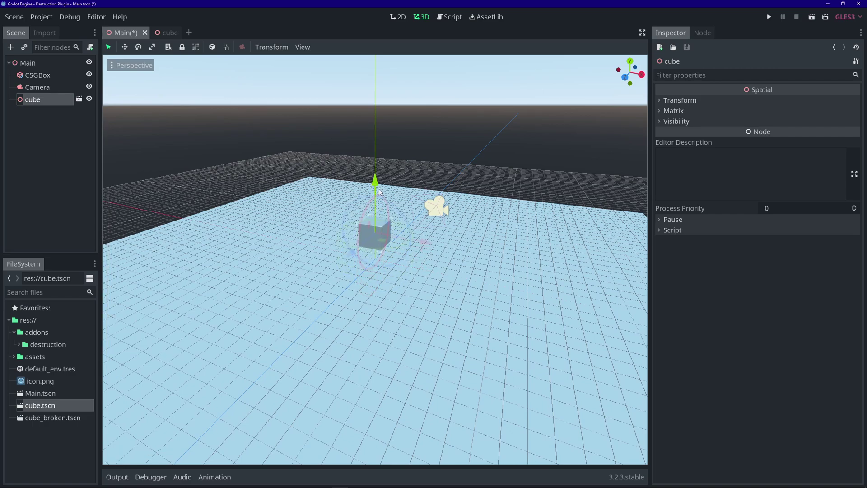
key("ctrl+s")
left_click(53, 64)
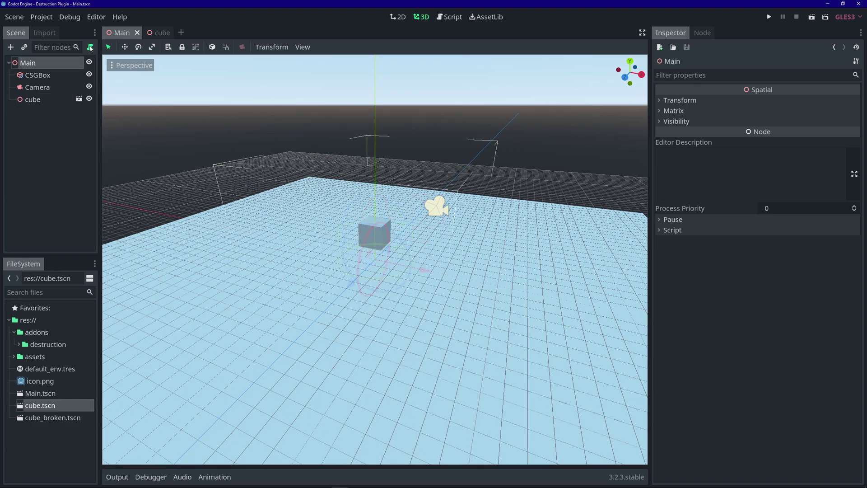
Attach Main.gd with an _input calling get_node("cube/Destruction").destroy() on ui_accept, save, and run
left_click(90, 47)
left_click(402, 309)
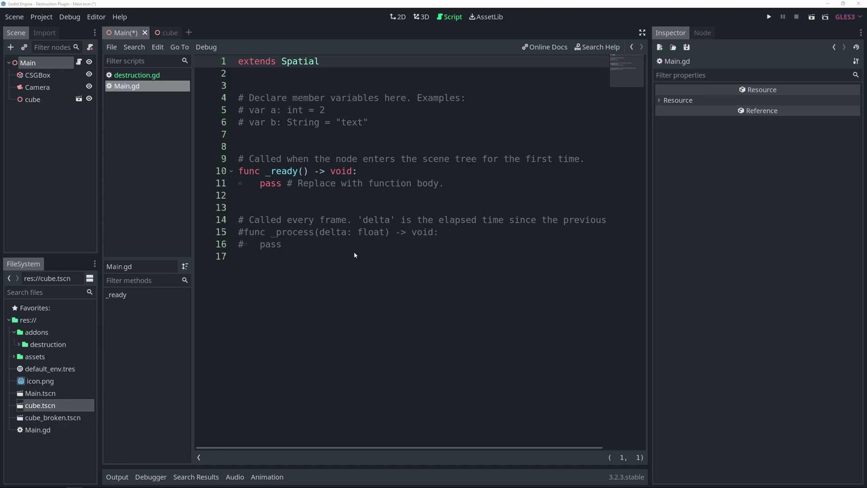
left_click_drag(343, 250, 175, 56)
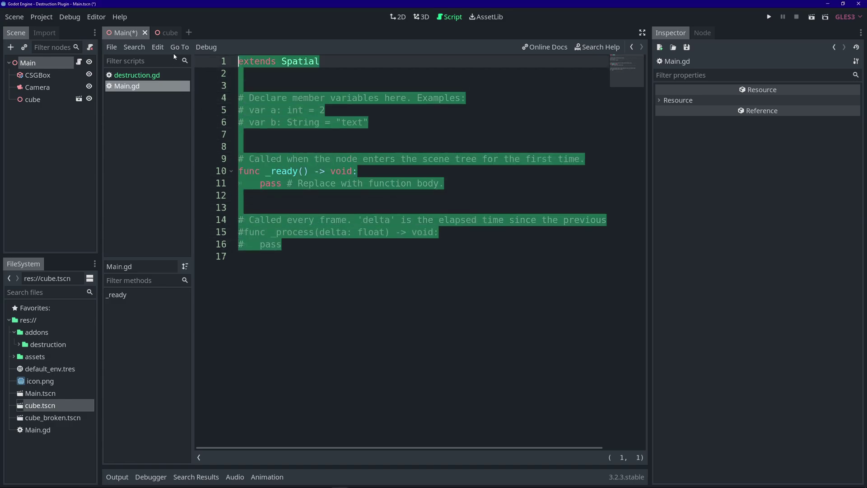
type("extends Spatial  func _input(event: InputEvent) -> void: \tif event.is_action_pressed(\"ui_accept\"): \t\tget_node(\"cube/Destruction\").destroy()")
key("ctrl+s")
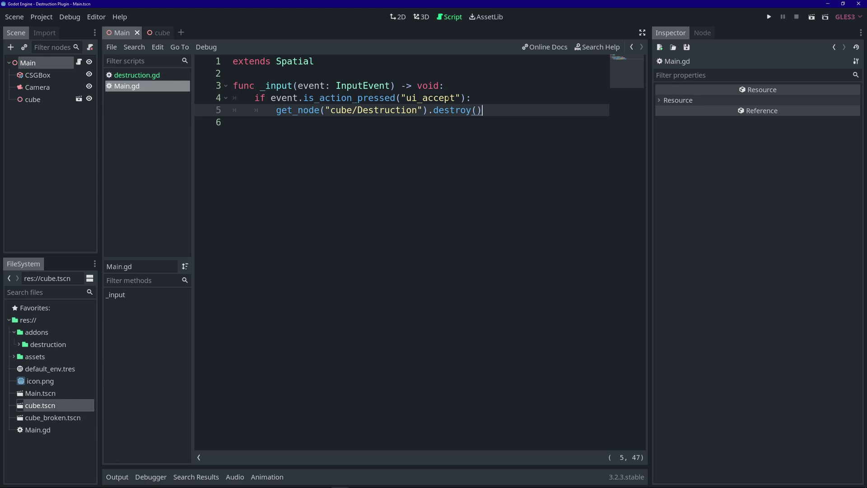
left_click(768, 17)
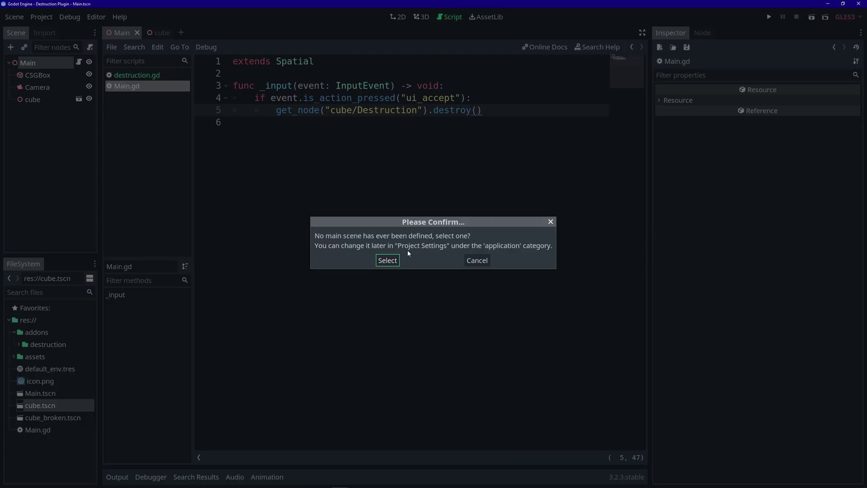
Set Main.tscn as the main scene, run the game full screen, and press Space to shatter the cube
left_click(398, 261)
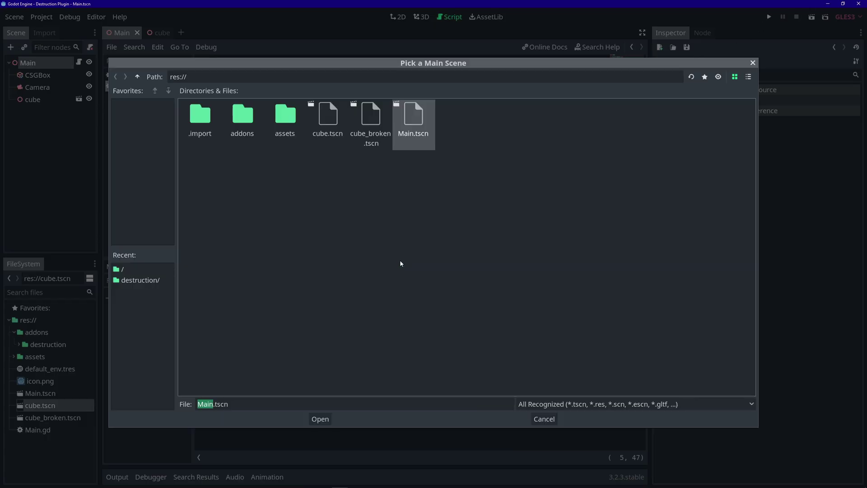
left_click(321, 419)
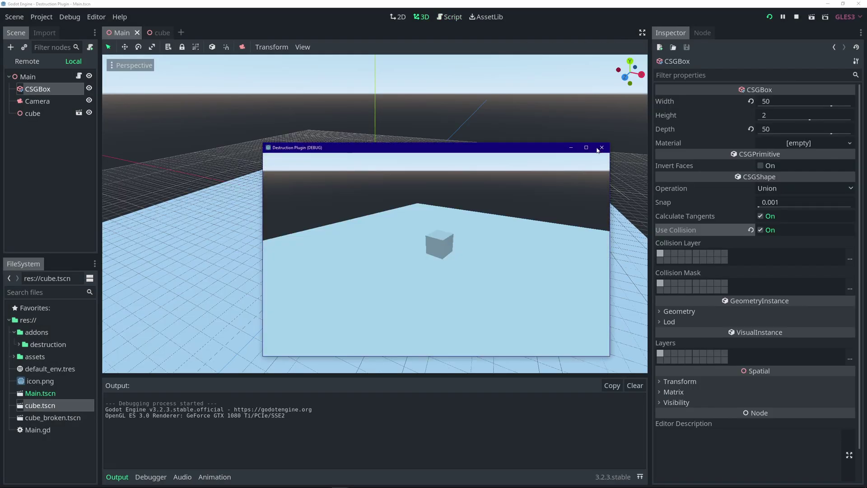
left_click(587, 148)
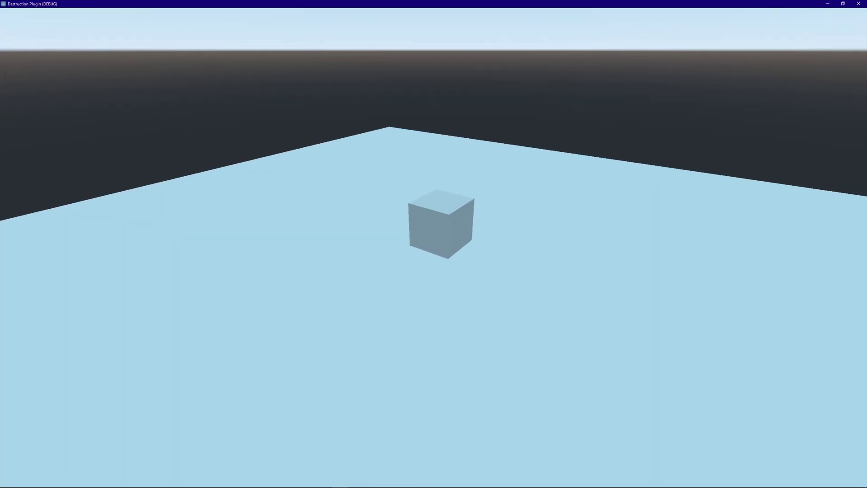
key("space")
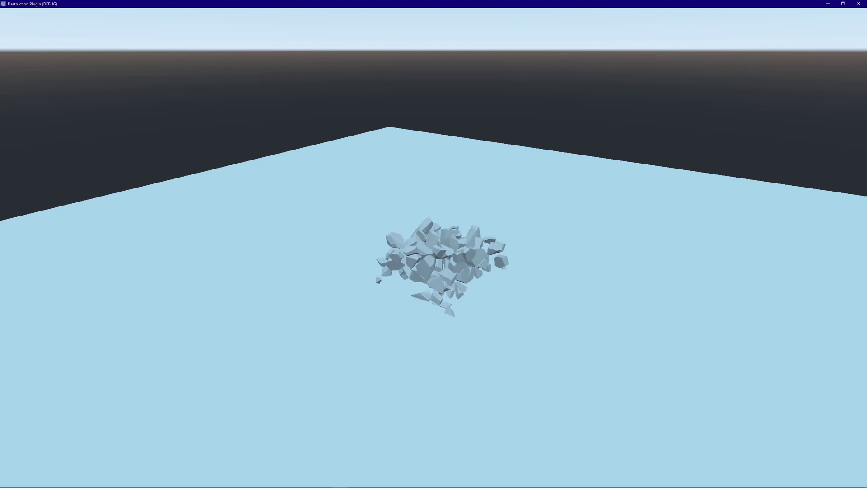